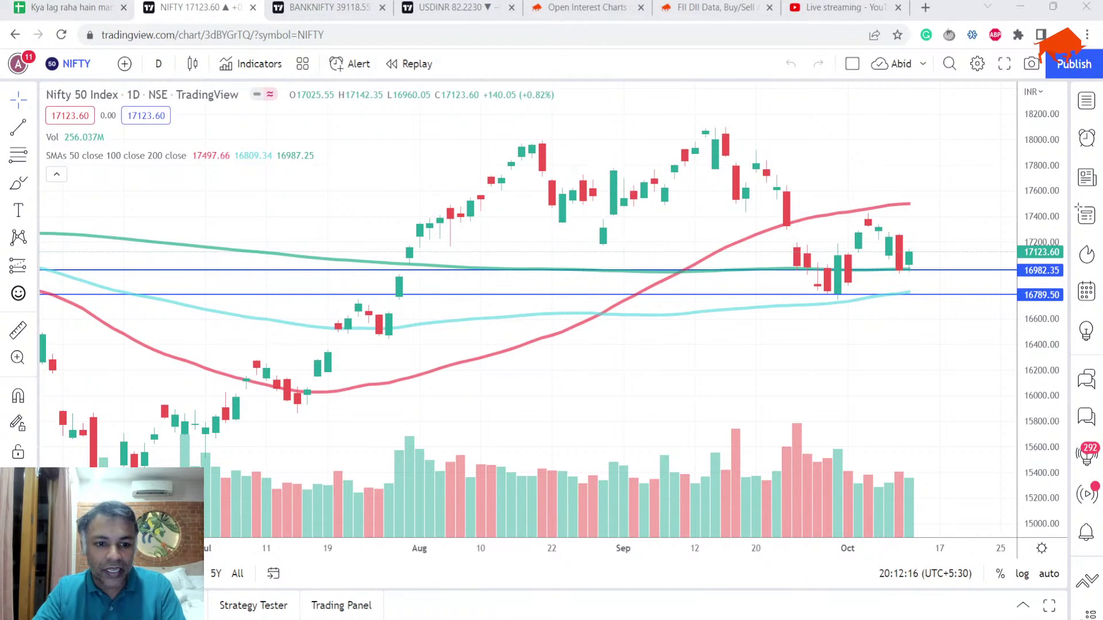
# Bring up the YouTube Studio dashboard for the live 13 October Nifty, Bank Nifty and Dollar stream.
pyautogui.click(845, 8)
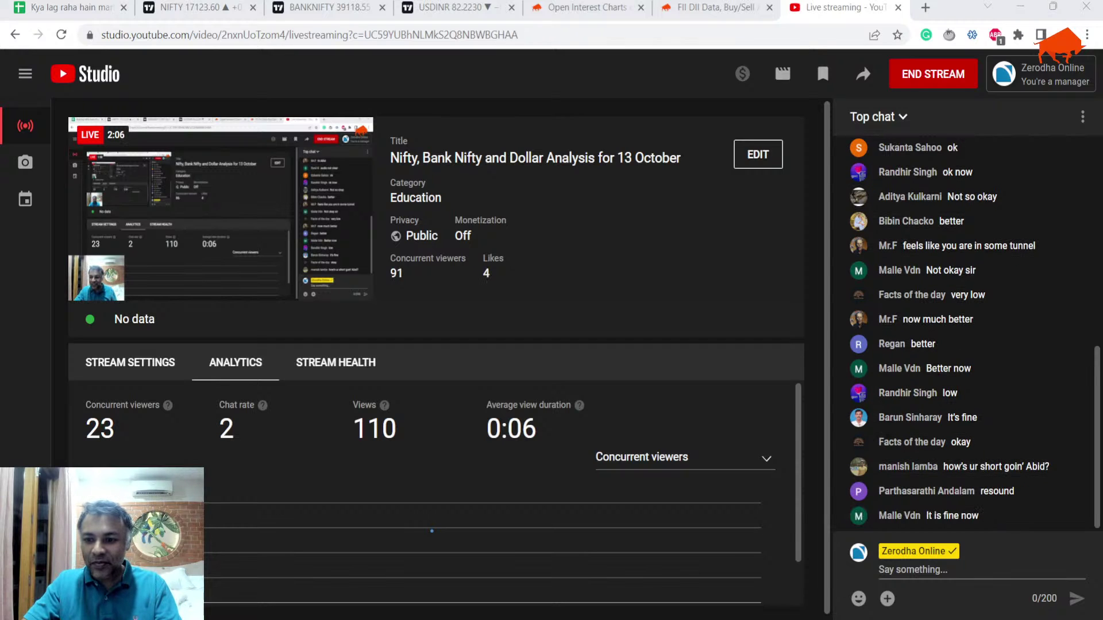
# Show the 'Kya lag raha hain market :)' sheet from A1, after a quick look at the NIFTY chart.
pyautogui.click(63, 8)
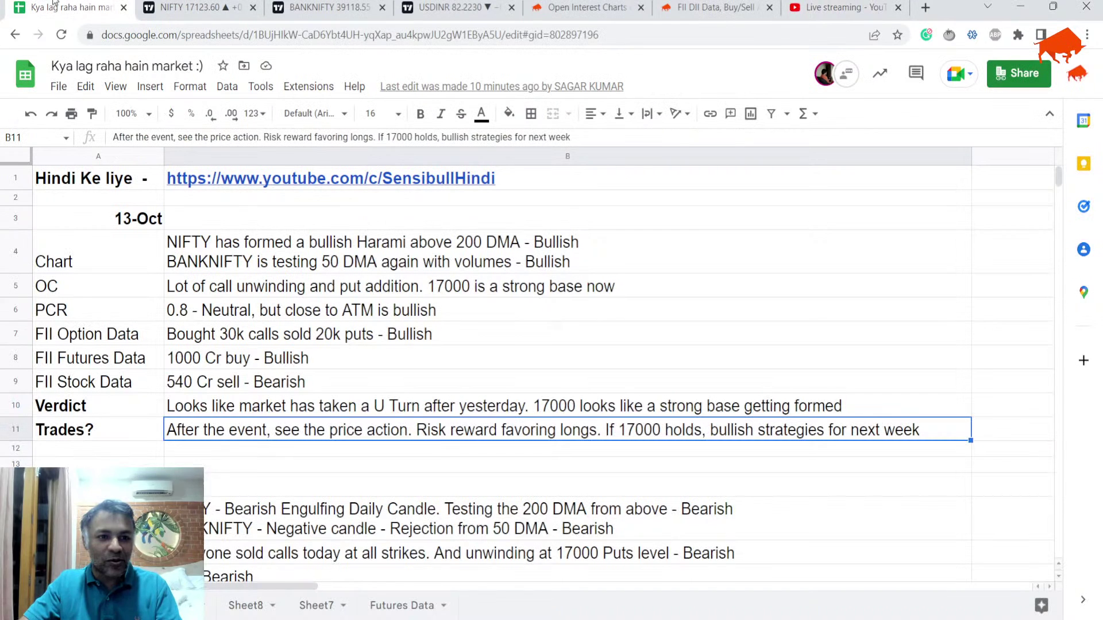
pyautogui.click(113, 175)
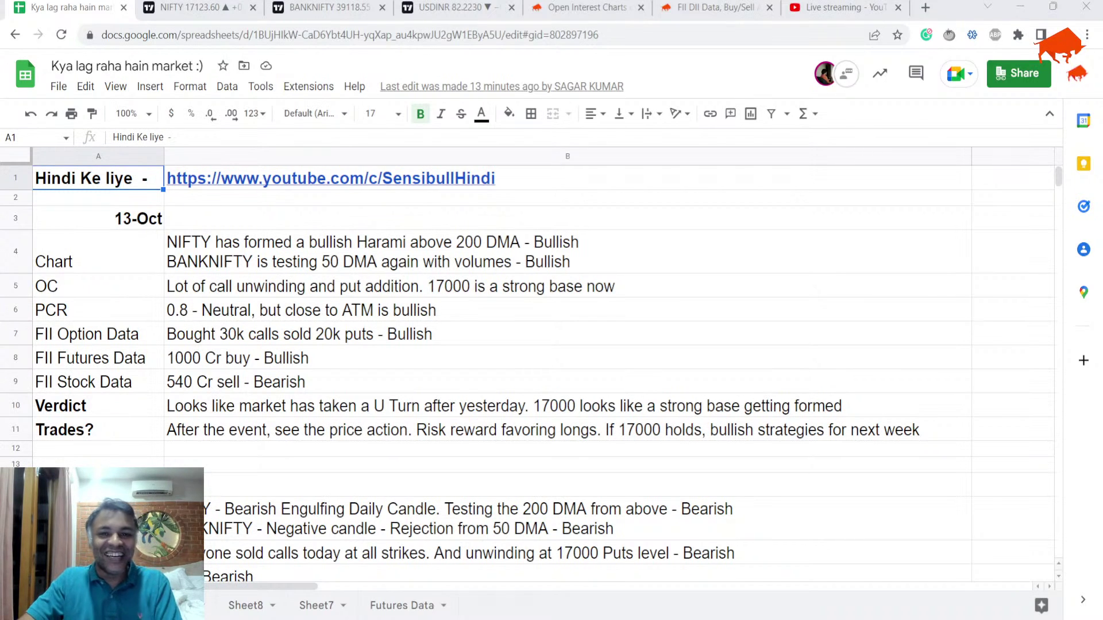
pyautogui.click(190, 5)
pyautogui.scroll(-1, 481, 313)
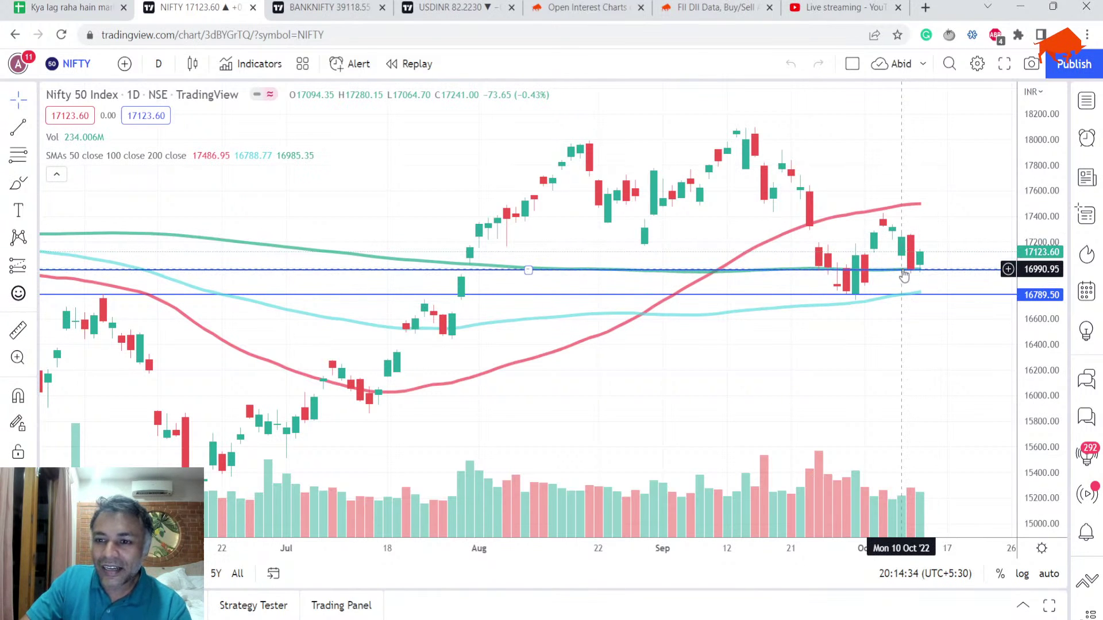
pyautogui.click(69, 9)
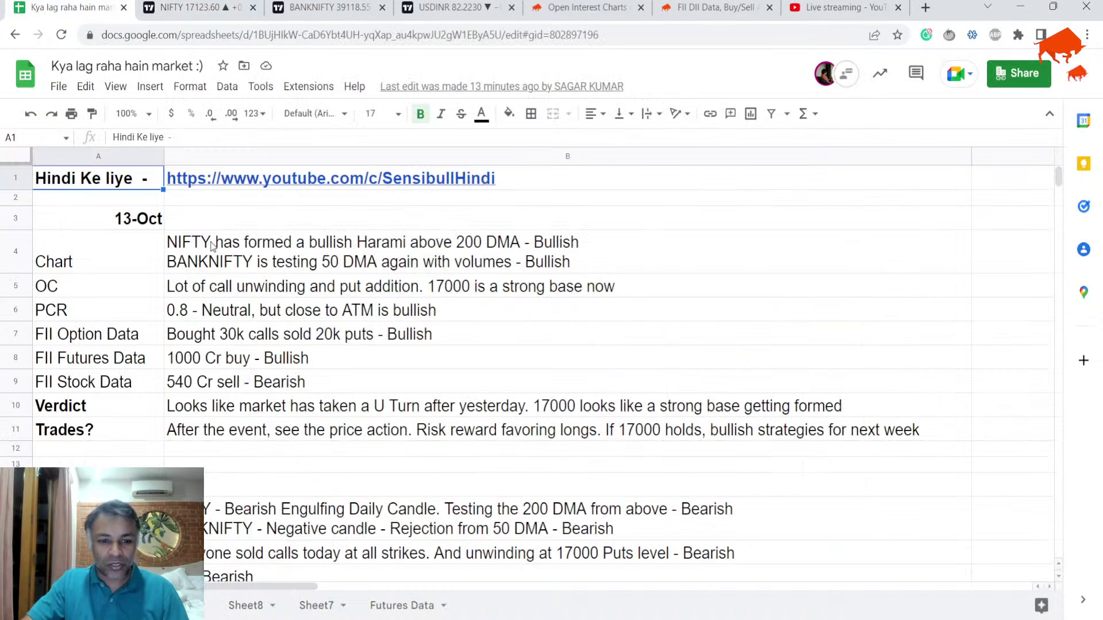
# Read the 12-Oct Verdict (B21) and Trades (B22) notes, then scroll back up.
pyautogui.scroll(-3, 215, 248)
pyautogui.scroll(-3, 256, 363)
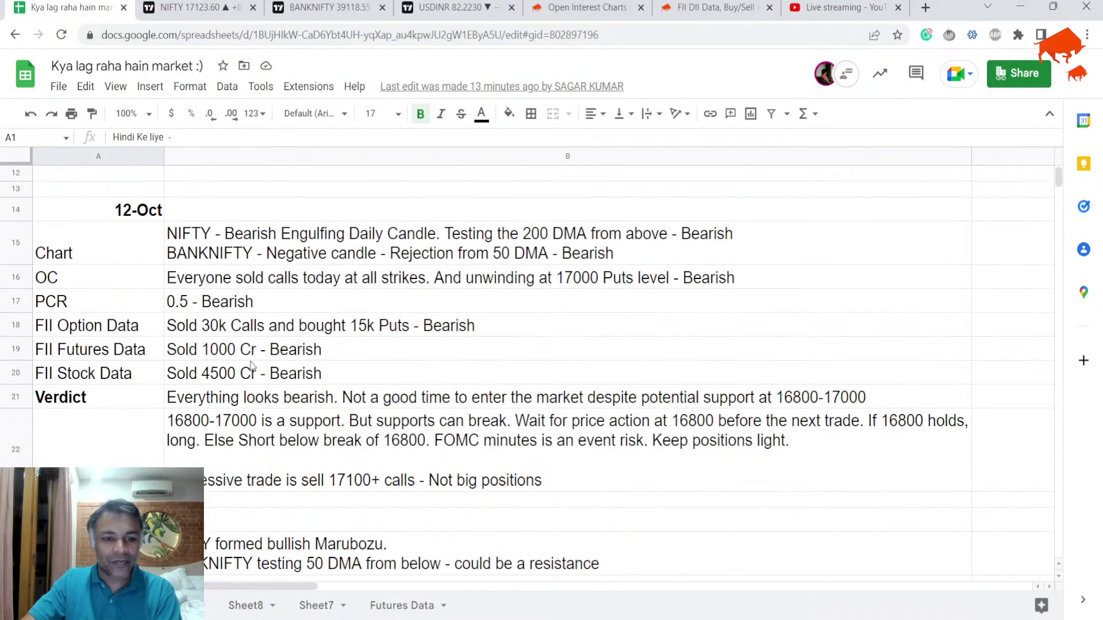
pyautogui.click(254, 405)
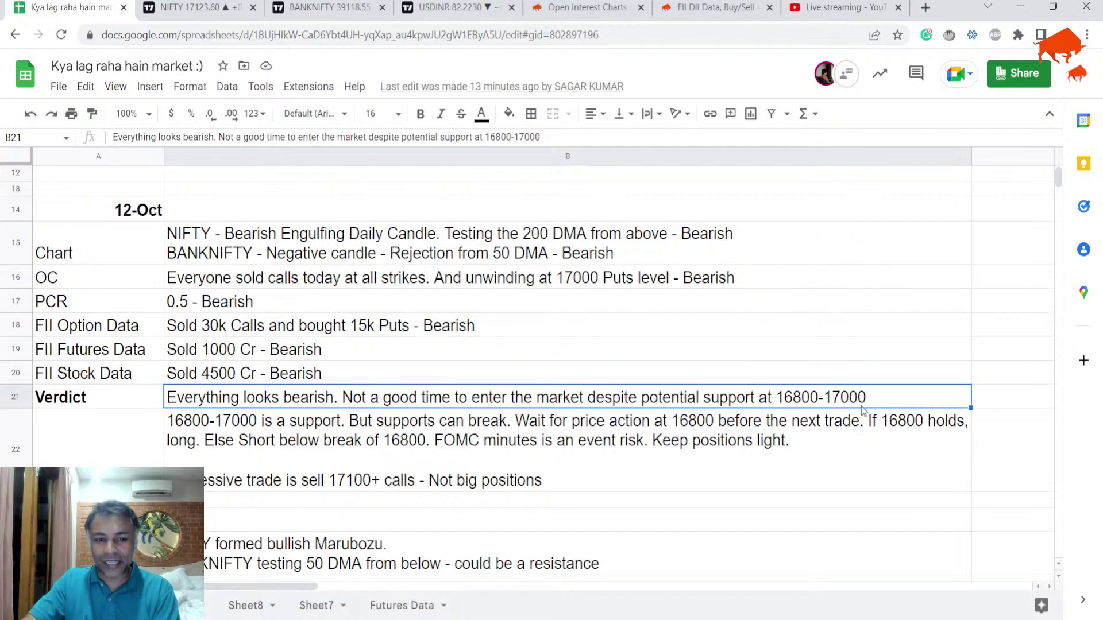
pyautogui.click(259, 432)
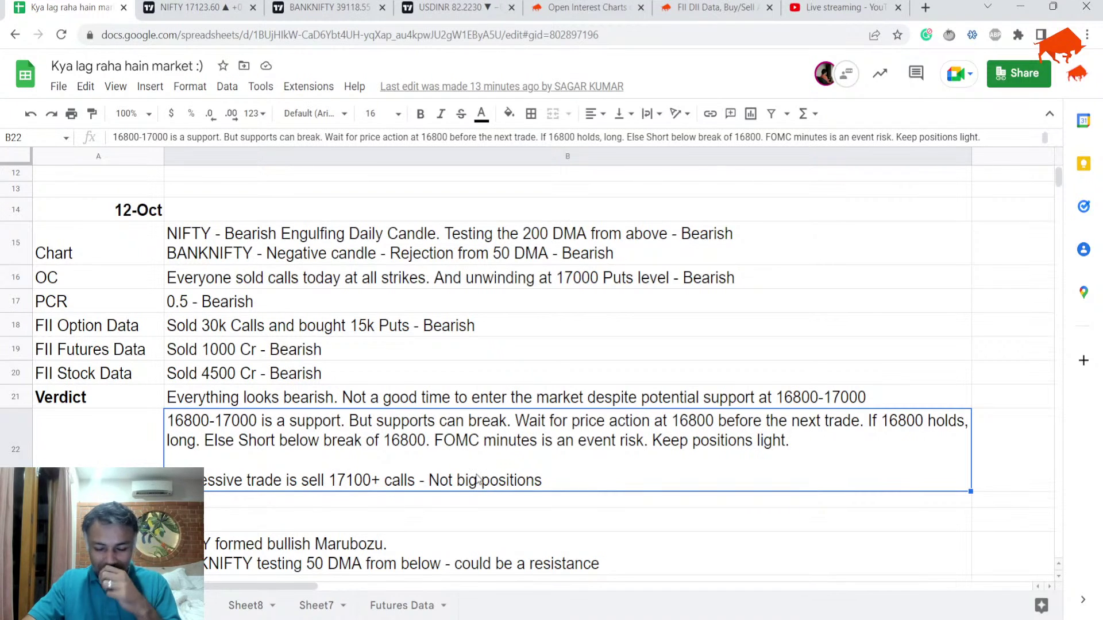
pyautogui.scroll(5, 476, 479)
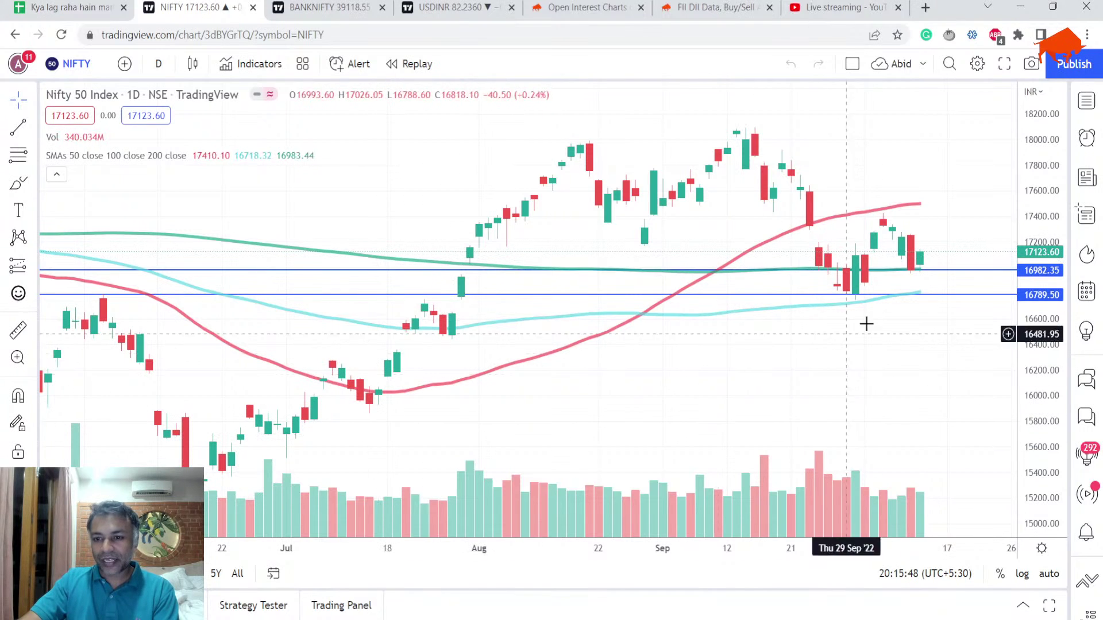
# Glance at the Bank Nifty chart, then select the 13-Oct OC note in B5.
pyautogui.scroll(-4, 916, 267)
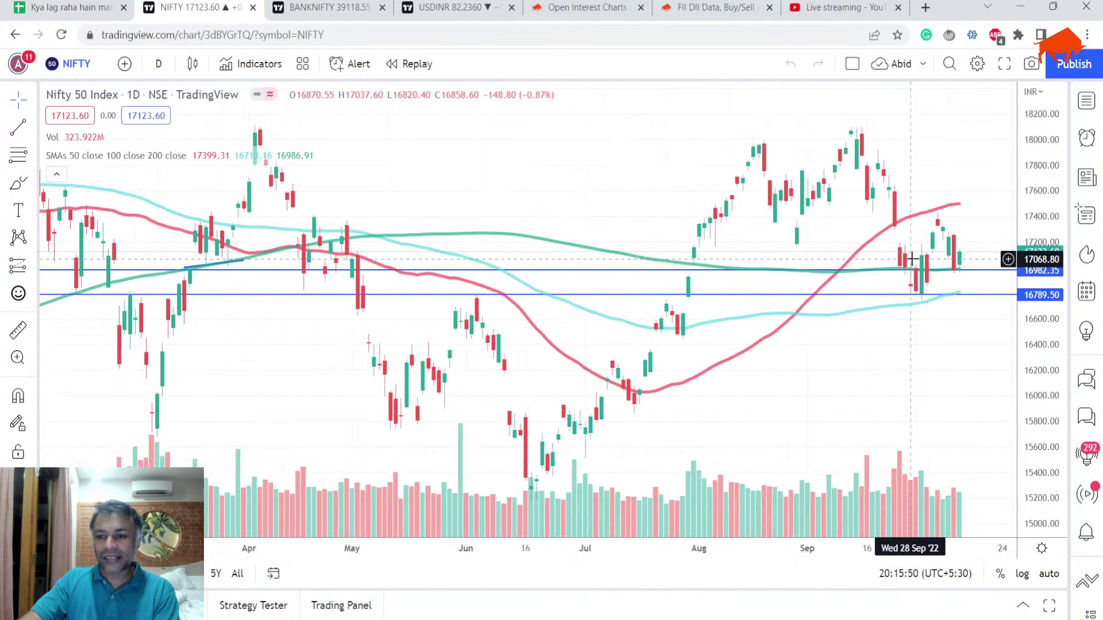
pyautogui.click(355, 5)
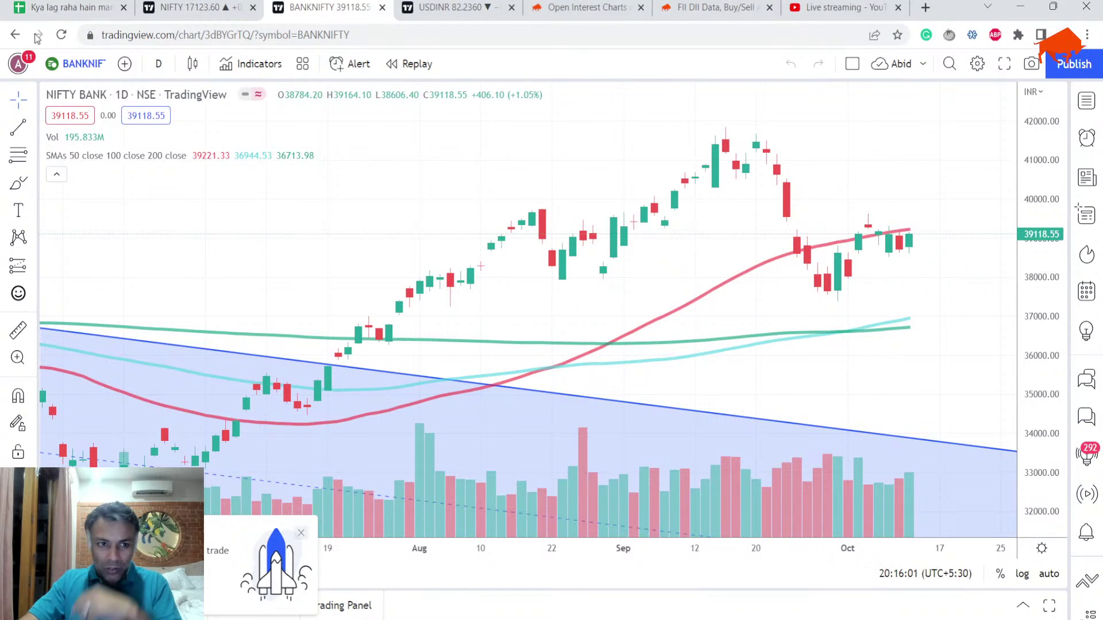
pyautogui.click(63, 8)
pyautogui.click(307, 281)
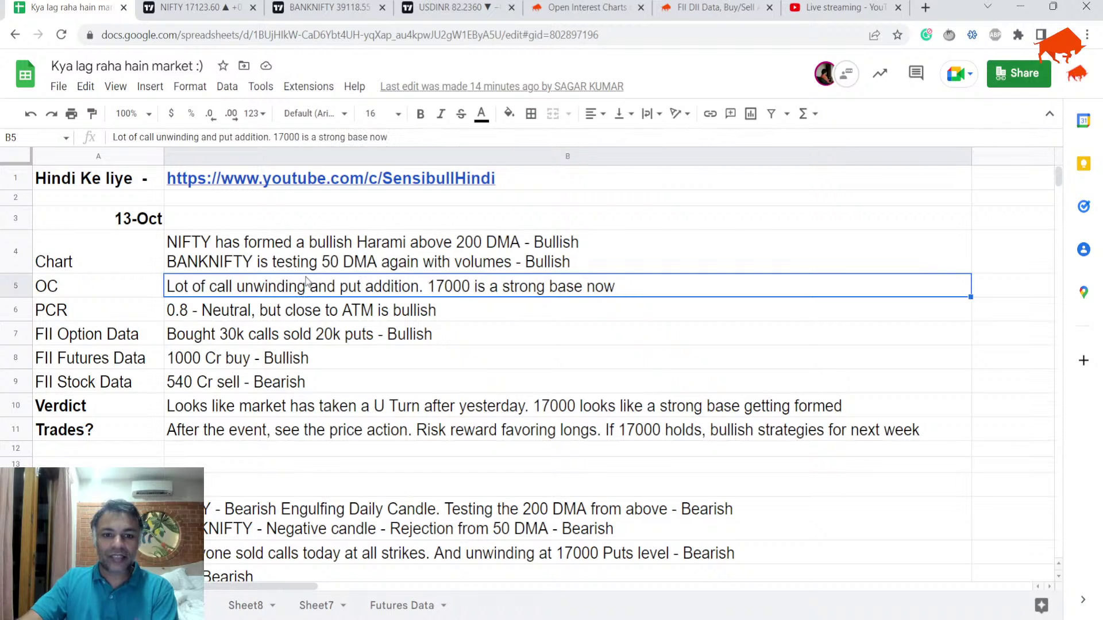
# Set both the NIFTY and Bank Nifty charts to 1-week candles.
pyautogui.click(179, 7)
pyautogui.click(152, 63)
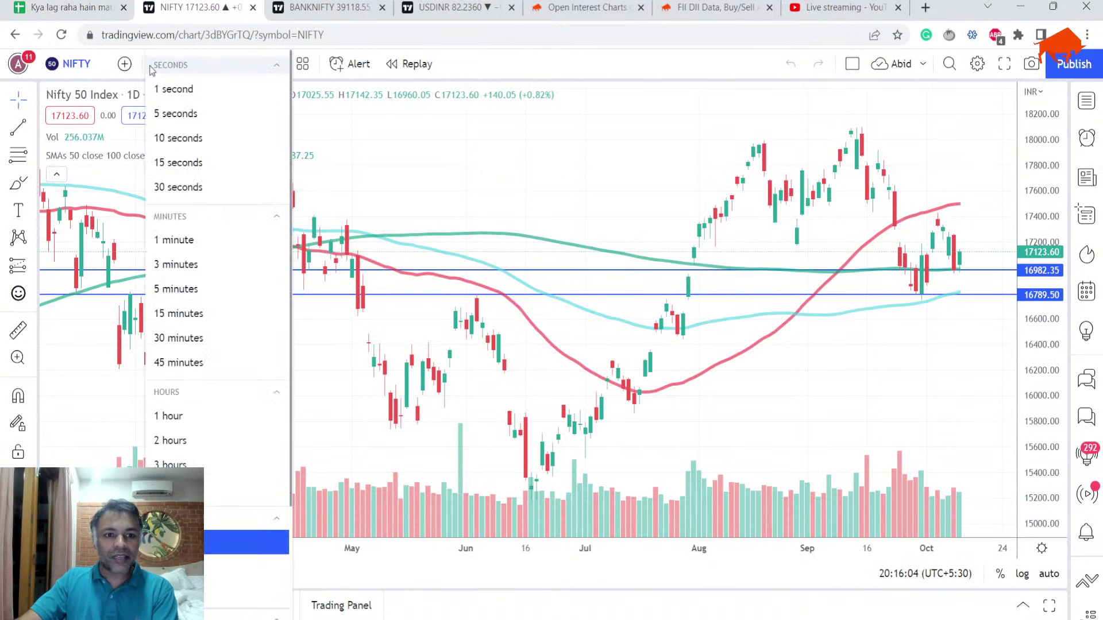
pyautogui.click(218, 567)
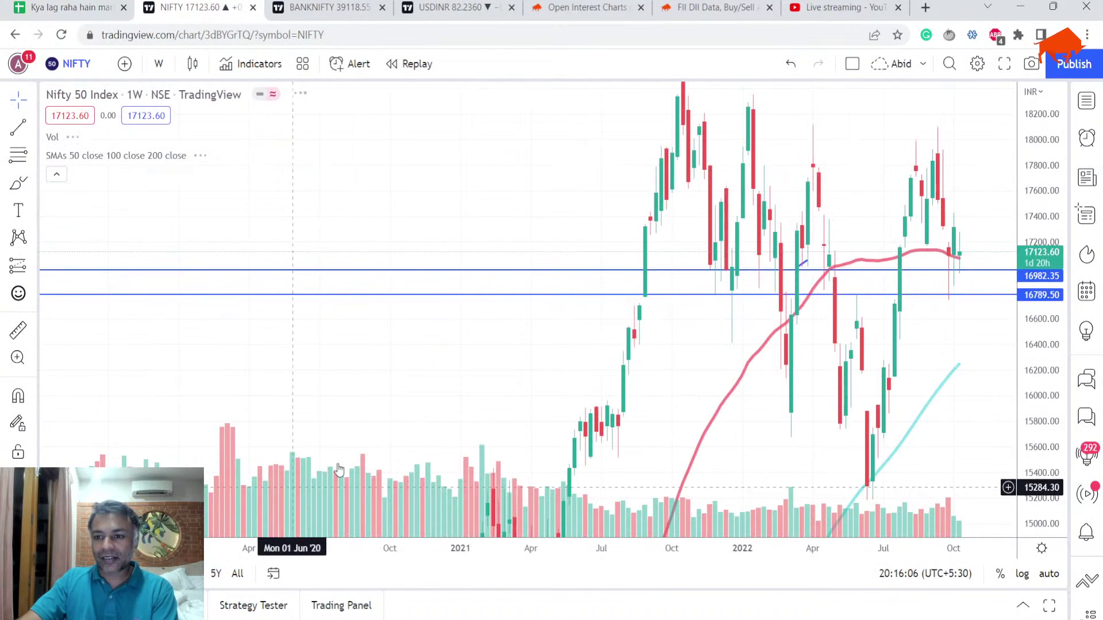
pyautogui.scroll(3, 582, 244)
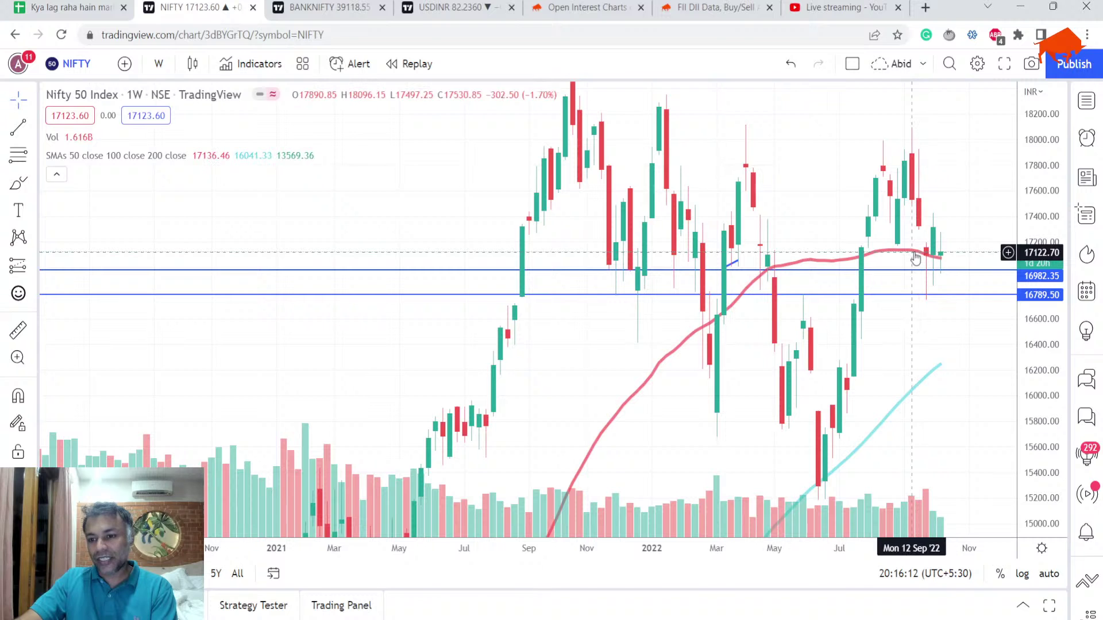
pyautogui.hotkey('ctrl', 'Tab')
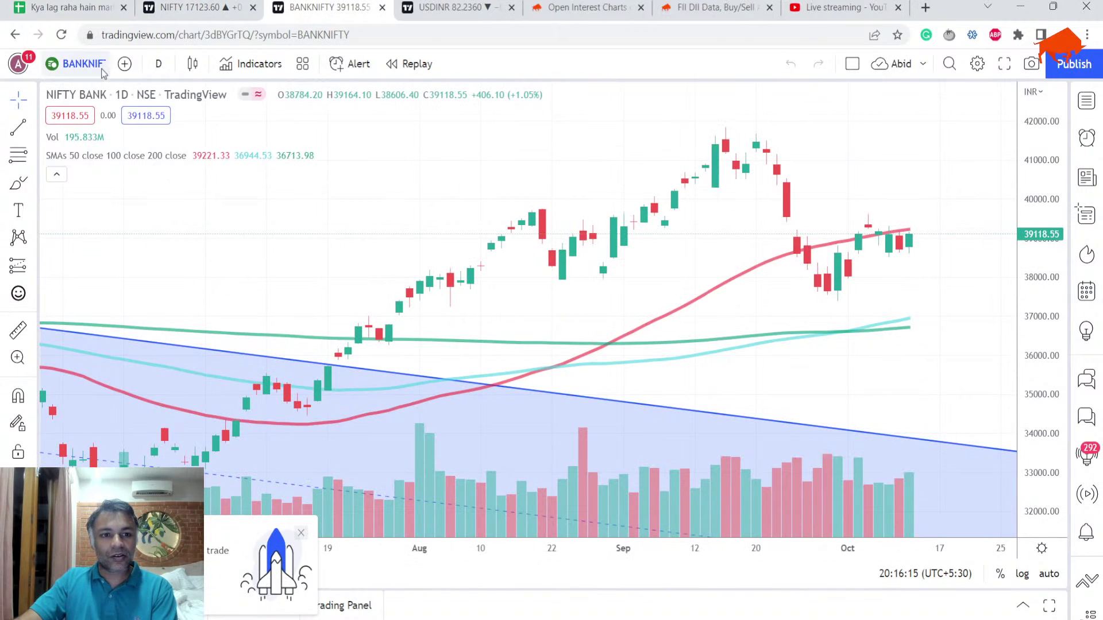
pyautogui.click(159, 64)
pyautogui.click(241, 566)
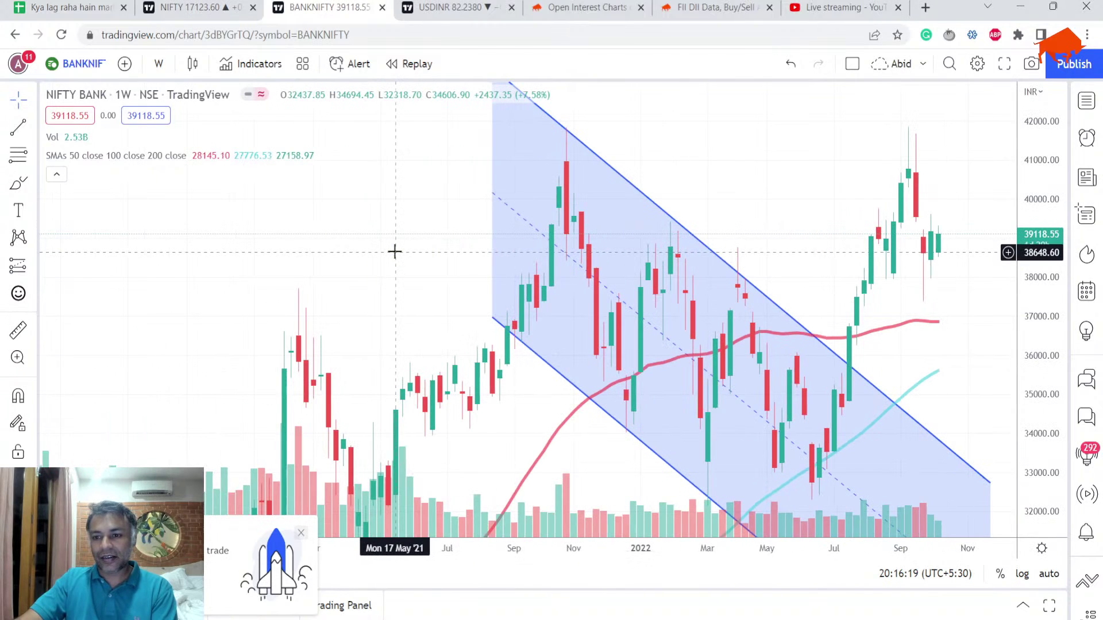
pyautogui.click(24, 3)
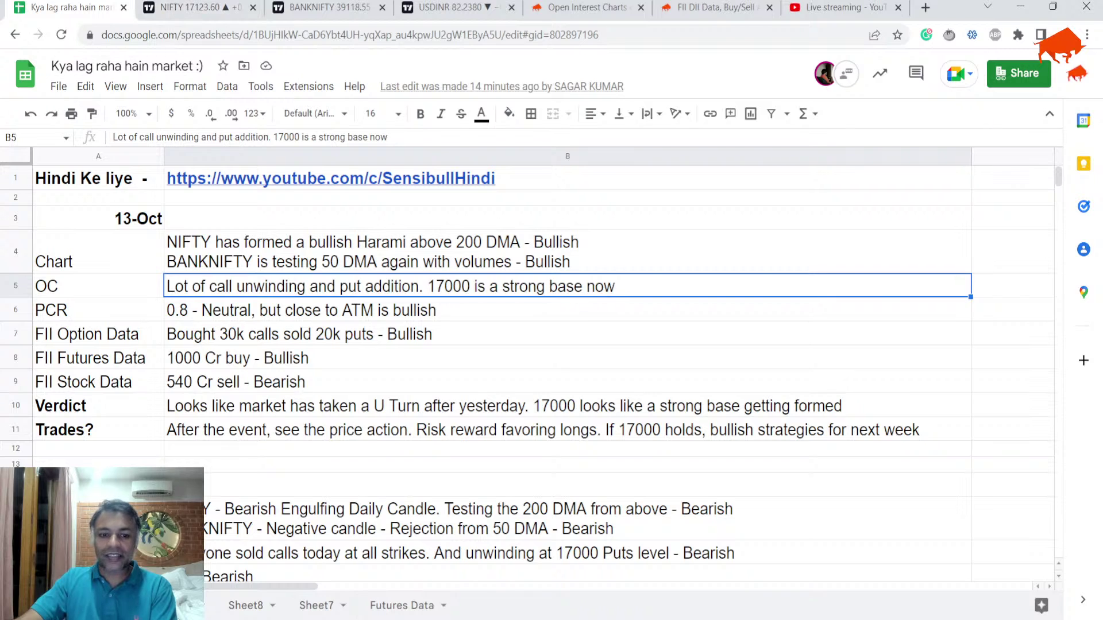
pyautogui.scroll(-5, 389, 400)
pyautogui.click(335, 467)
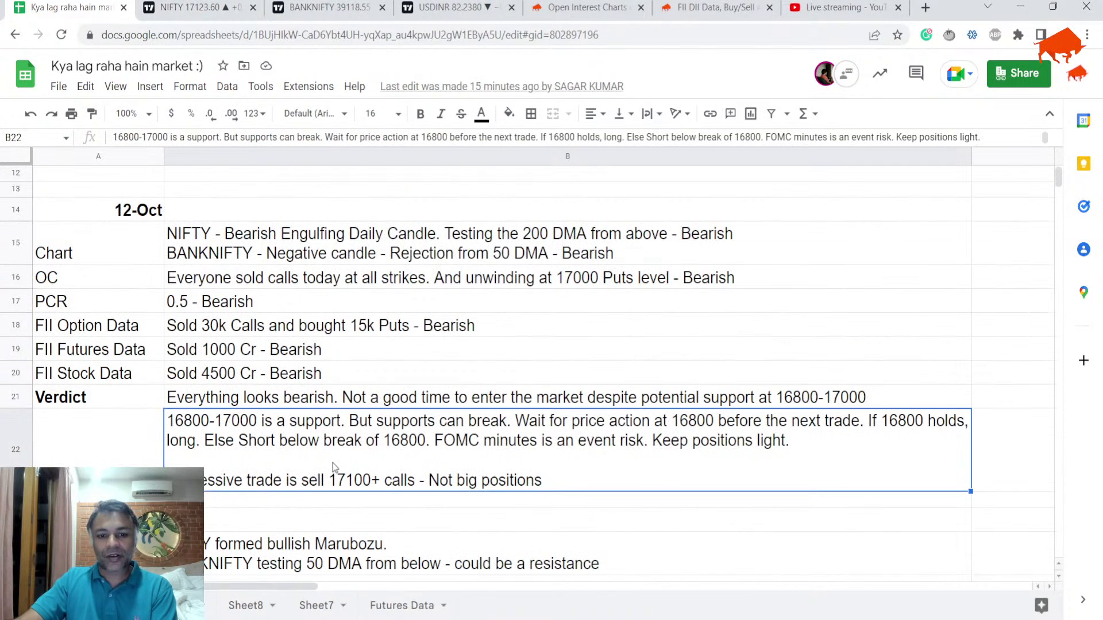
pyautogui.scroll(-2, 336, 466)
pyautogui.scroll(-1, 335, 467)
pyautogui.click(345, 540)
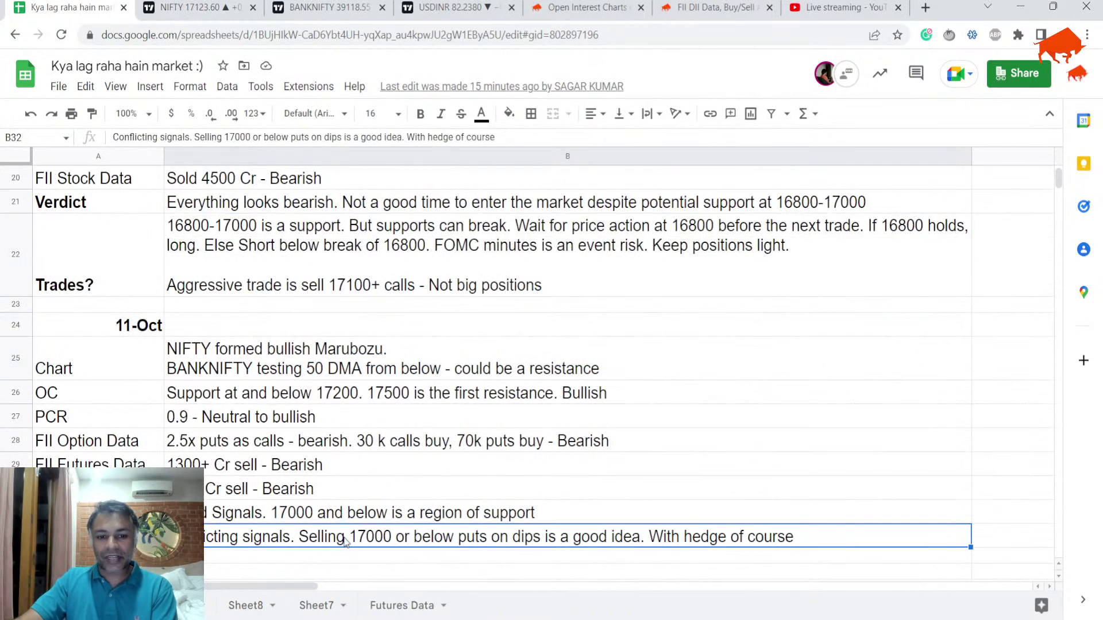
pyautogui.scroll(7, 345, 539)
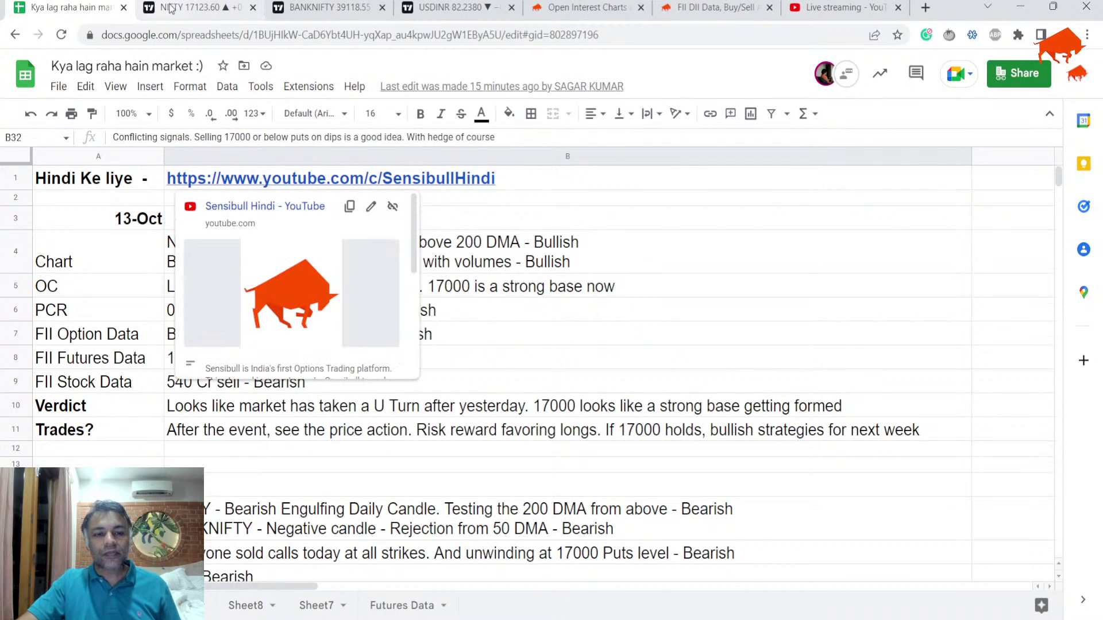
# In Sensibull's open interest charts, toggle the option chain date between Oct 11 and Oct 12.
pyautogui.click(577, 7)
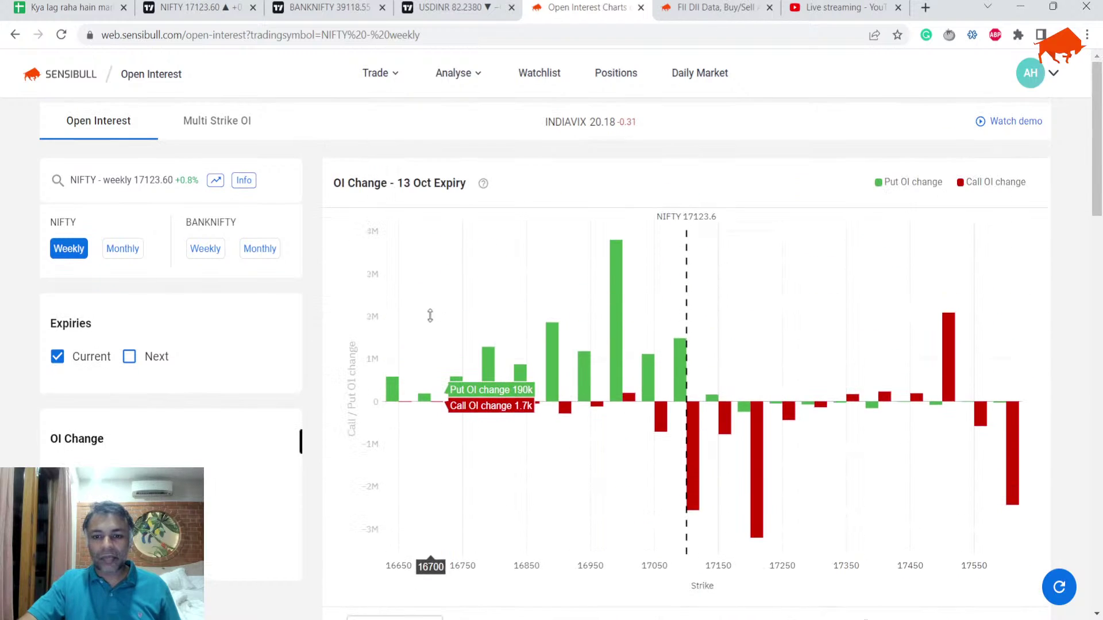
pyautogui.scroll(-4, 447, 403)
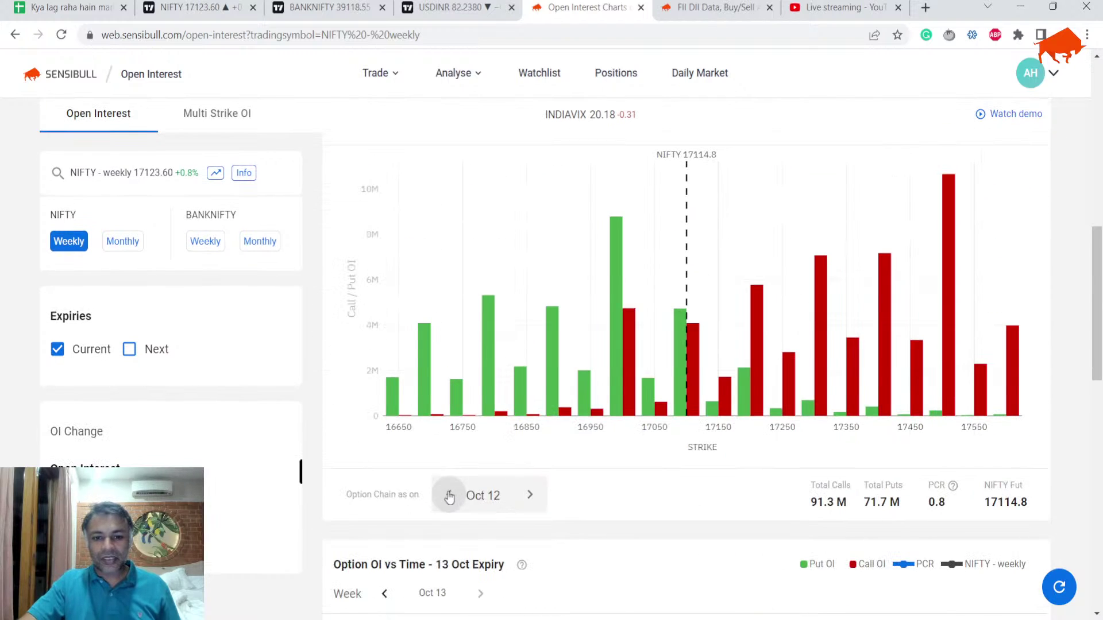
pyautogui.click(448, 494)
pyautogui.click(530, 495)
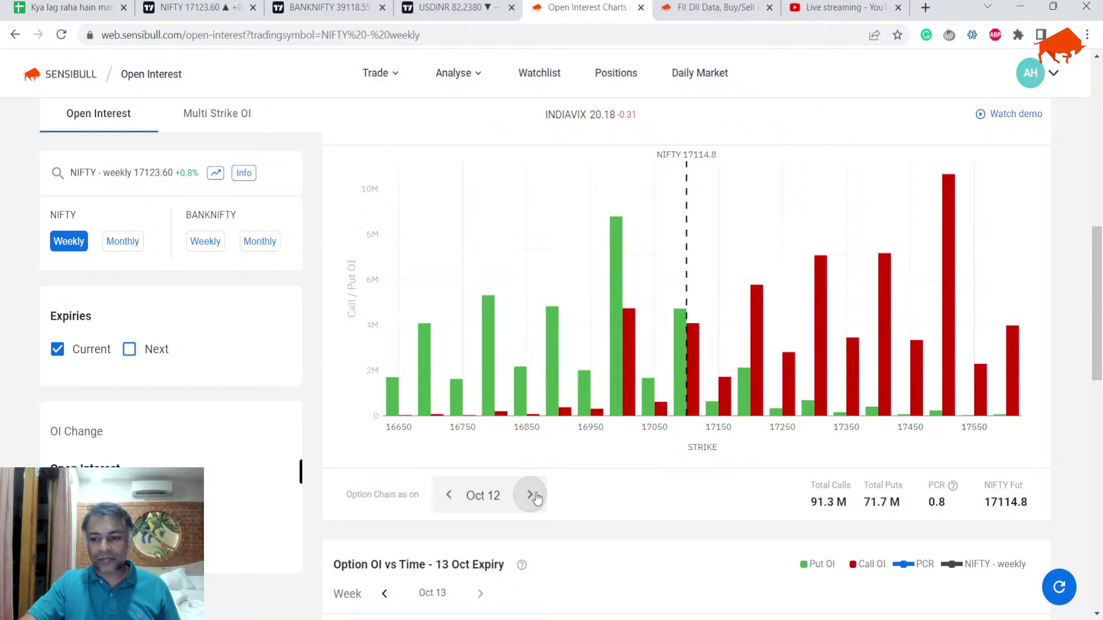
pyautogui.click(448, 494)
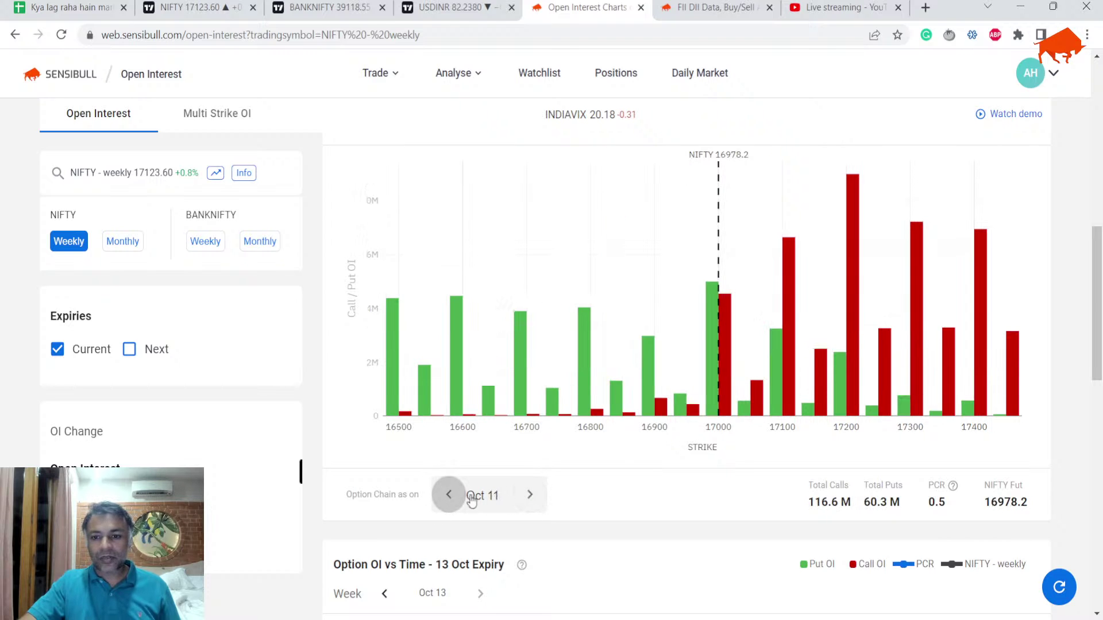
# Move the option chain date to Oct 12 and scroll through the open interest charts.
pyautogui.scroll(3, 892, 314)
pyautogui.scroll(-2, 597, 546)
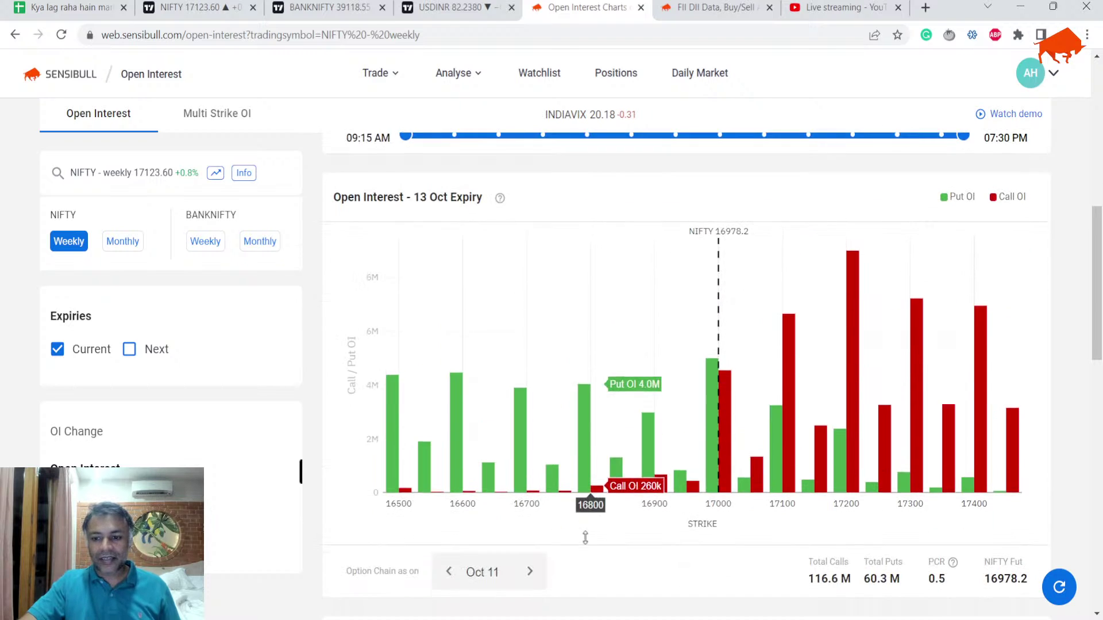
pyautogui.click(530, 572)
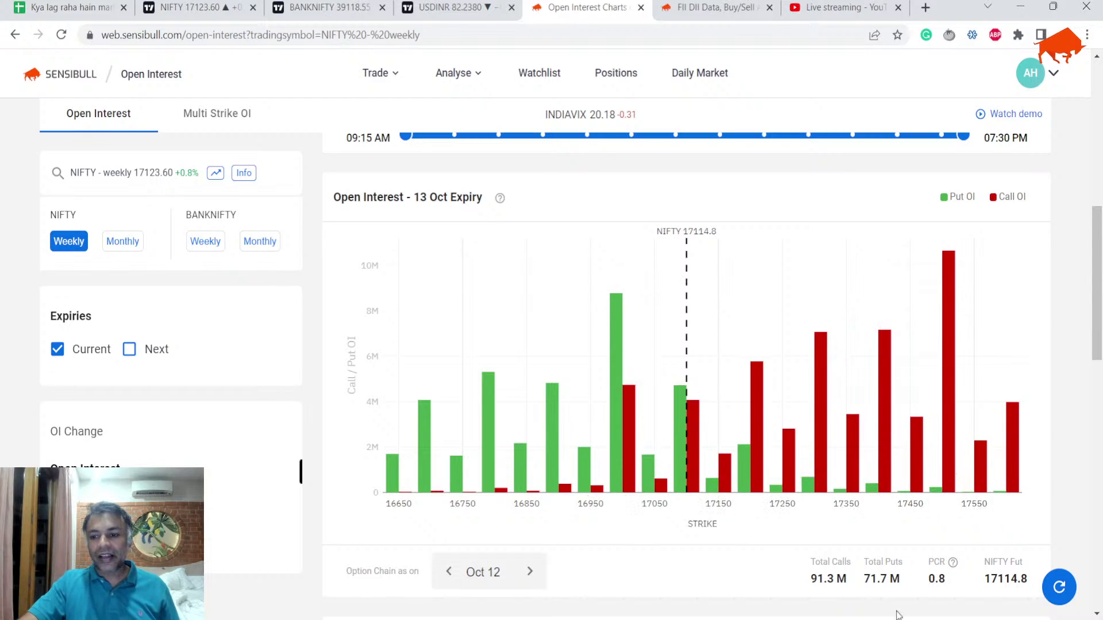
pyautogui.scroll(9, 815, 509)
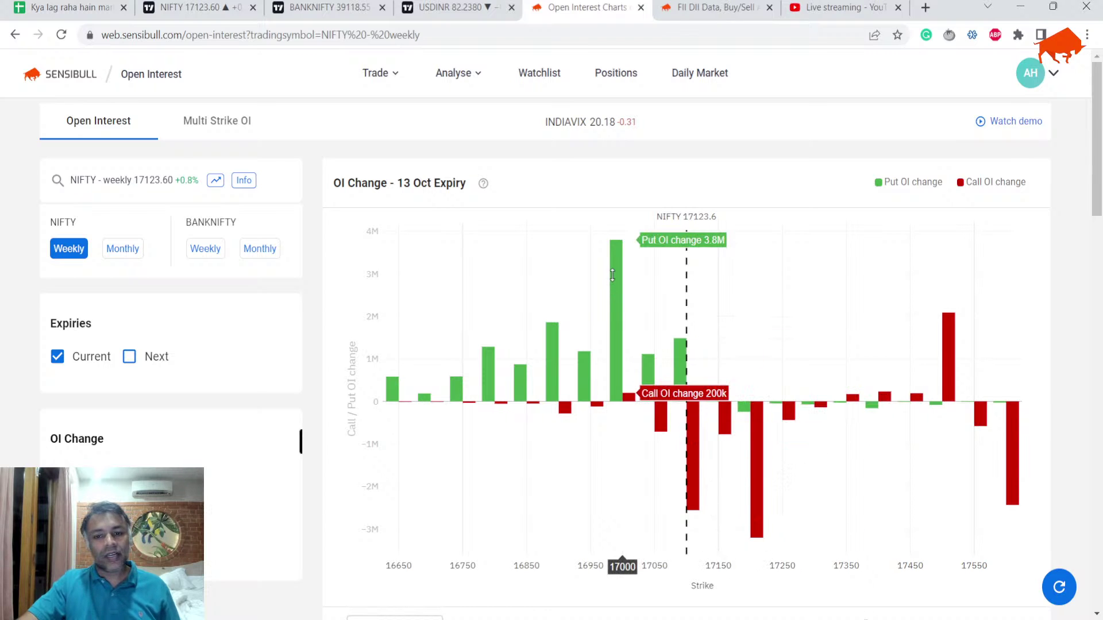
pyautogui.scroll(-12, 584, 324)
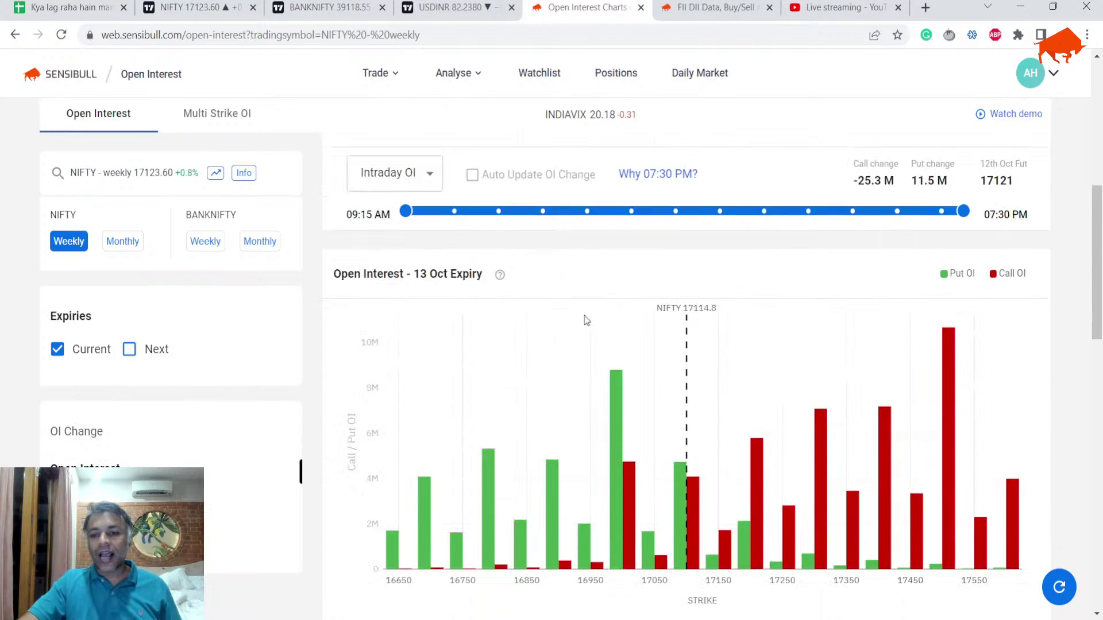
pyautogui.scroll(-4, 584, 323)
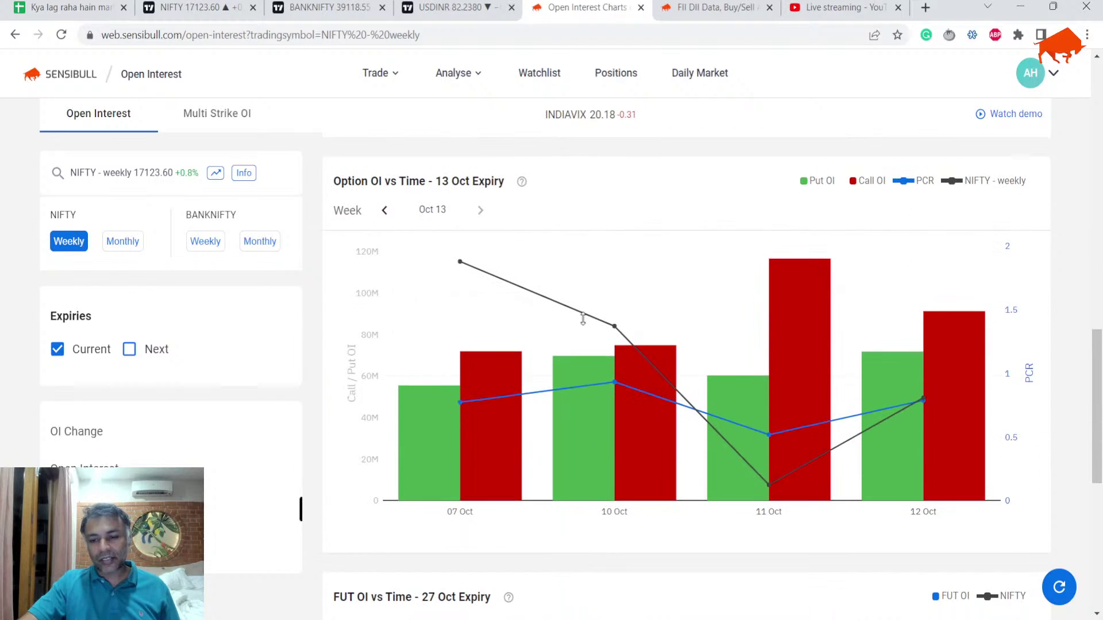
pyautogui.scroll(1, 583, 317)
pyautogui.scroll(-4, 582, 322)
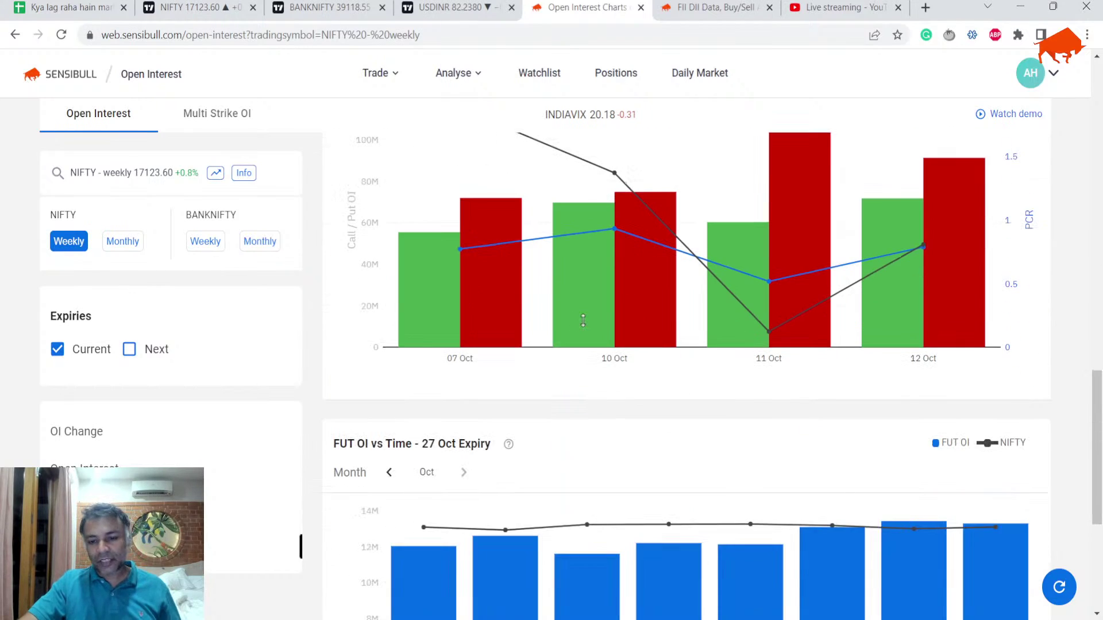
pyautogui.click(671, 7)
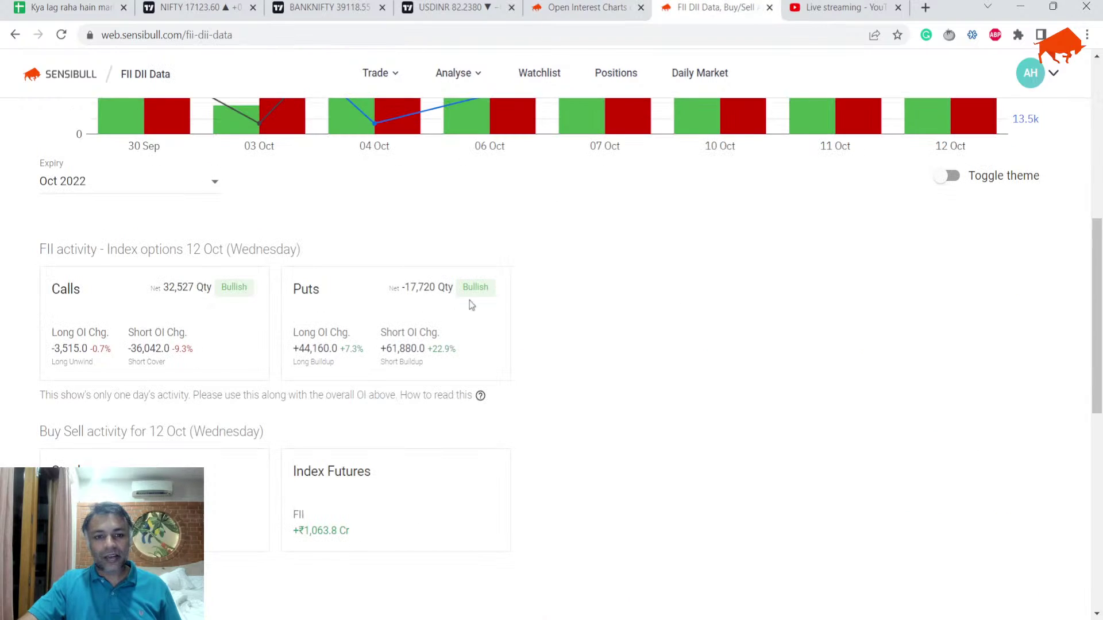
pyautogui.scroll(-5, 442, 316)
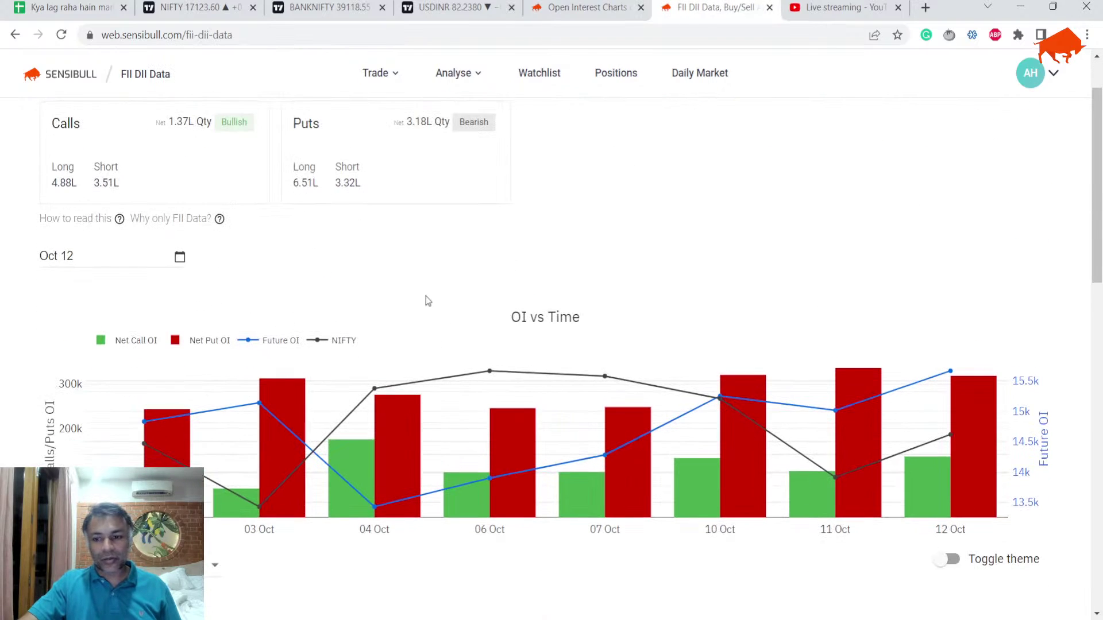
pyautogui.moveTo(983, 195)
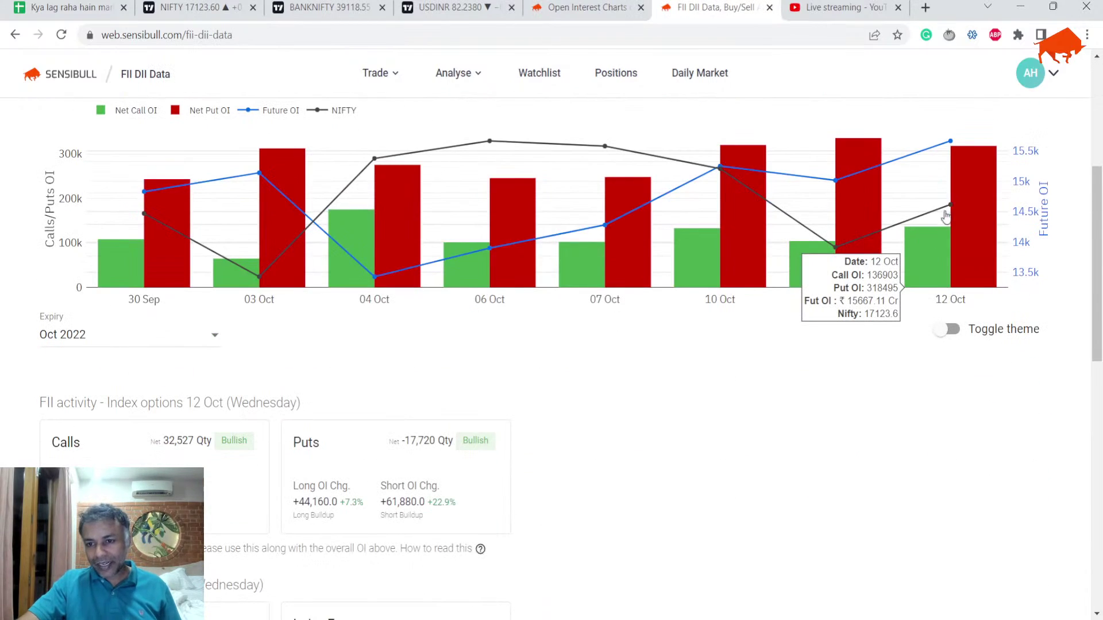
pyautogui.scroll(-1, 91, 336)
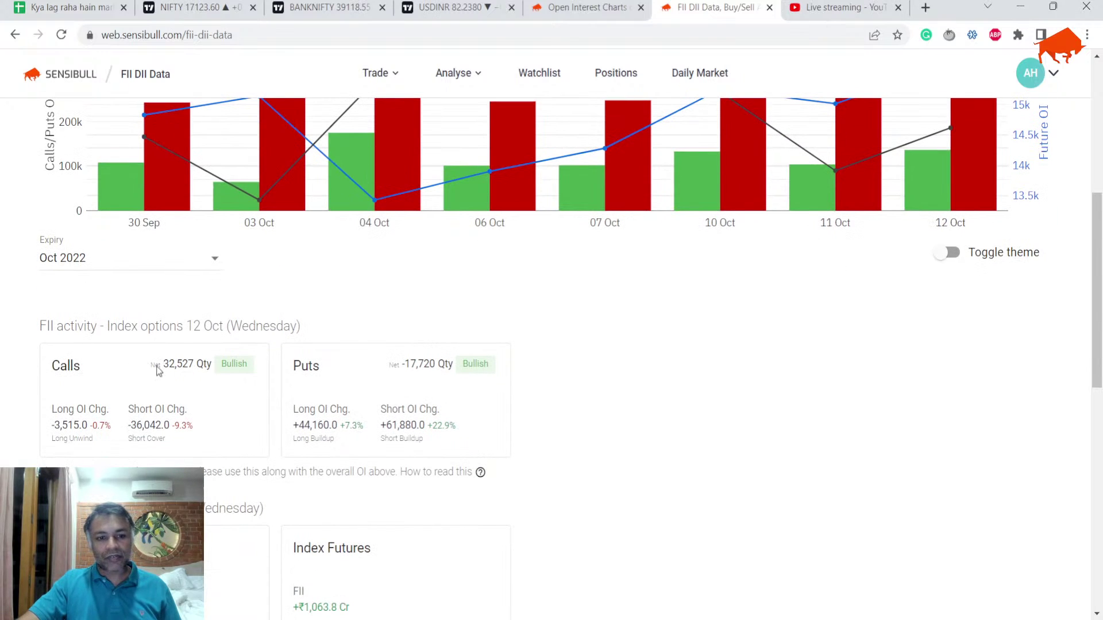
pyautogui.scroll(-1, 392, 378)
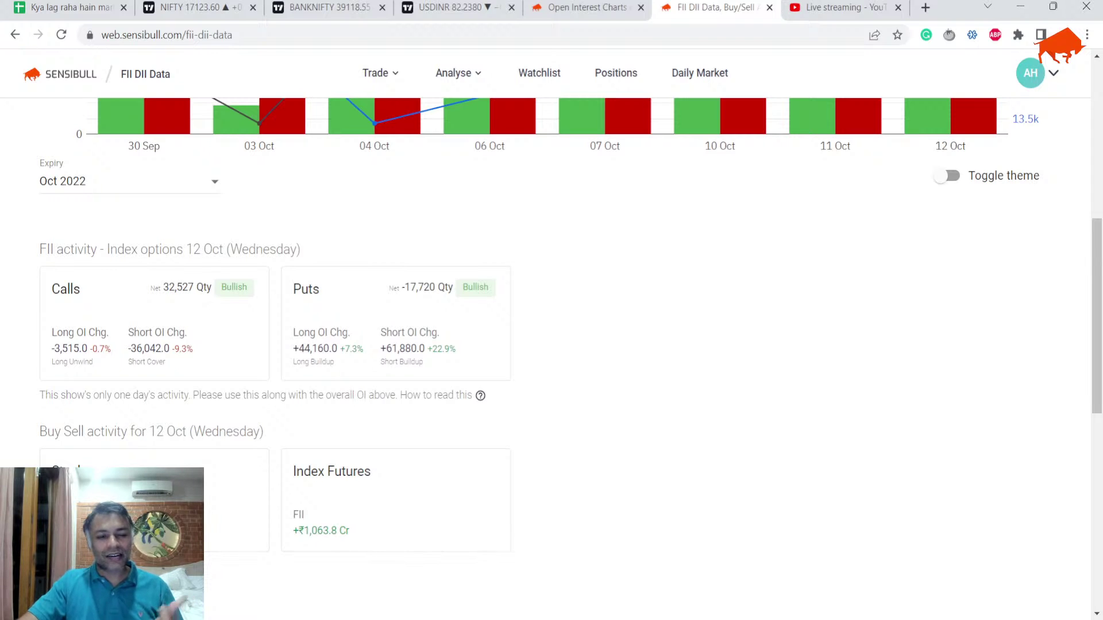
pyautogui.scroll(-2, 552, 344)
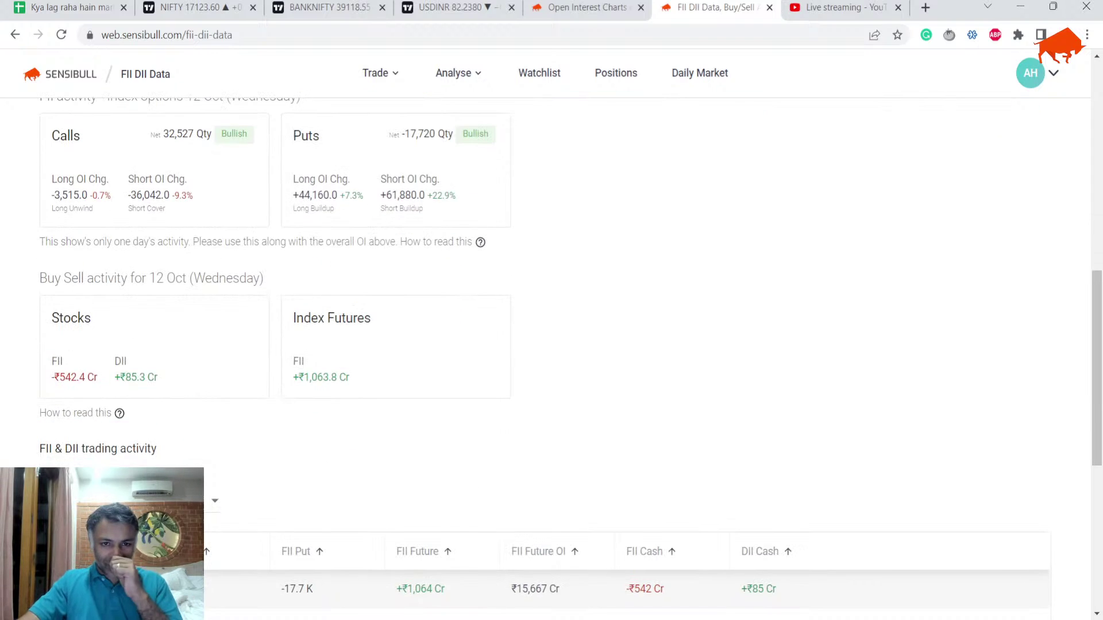
# Review the 13-Oct FII Stock Data, OC (B5) and PCR (B6) notes.
pyautogui.click(58, 7)
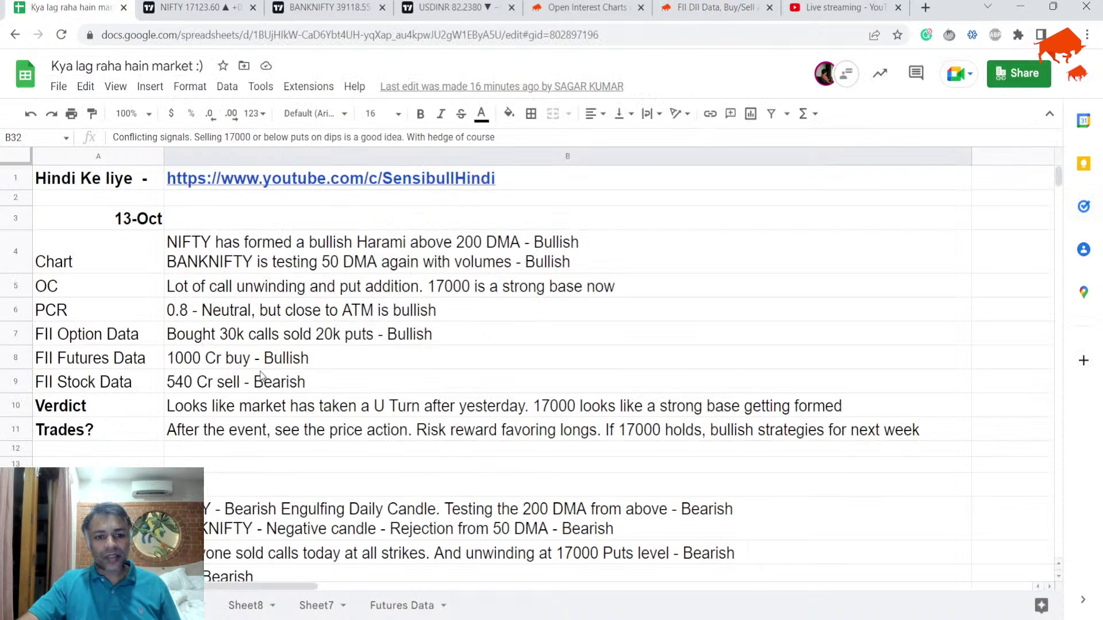
pyautogui.click(261, 378)
pyautogui.click(281, 292)
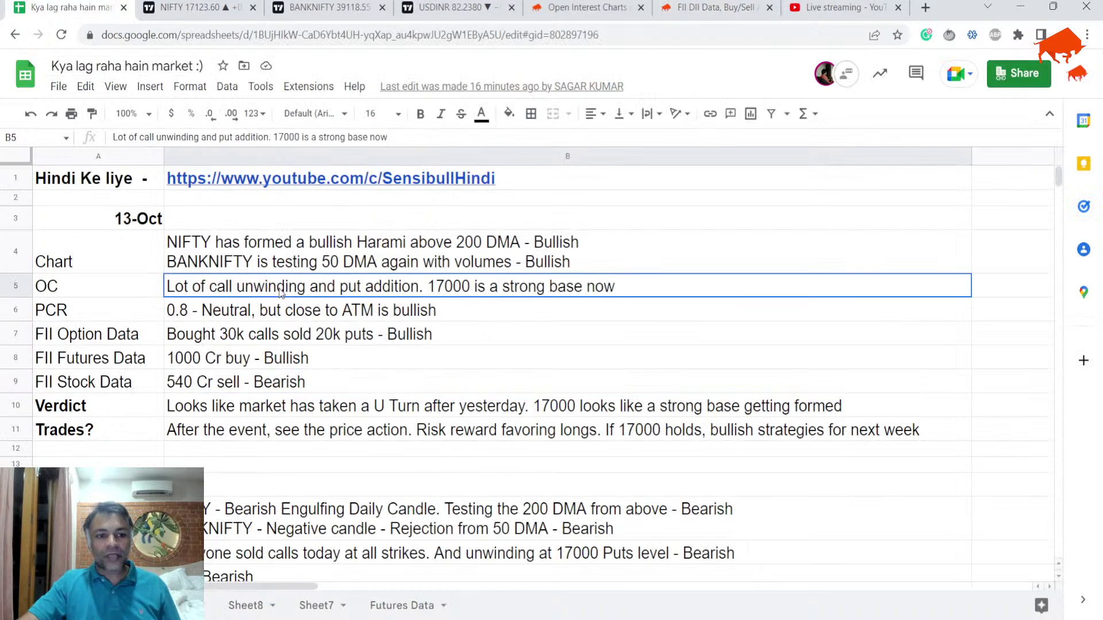
pyautogui.click(265, 319)
pyautogui.click(238, 370)
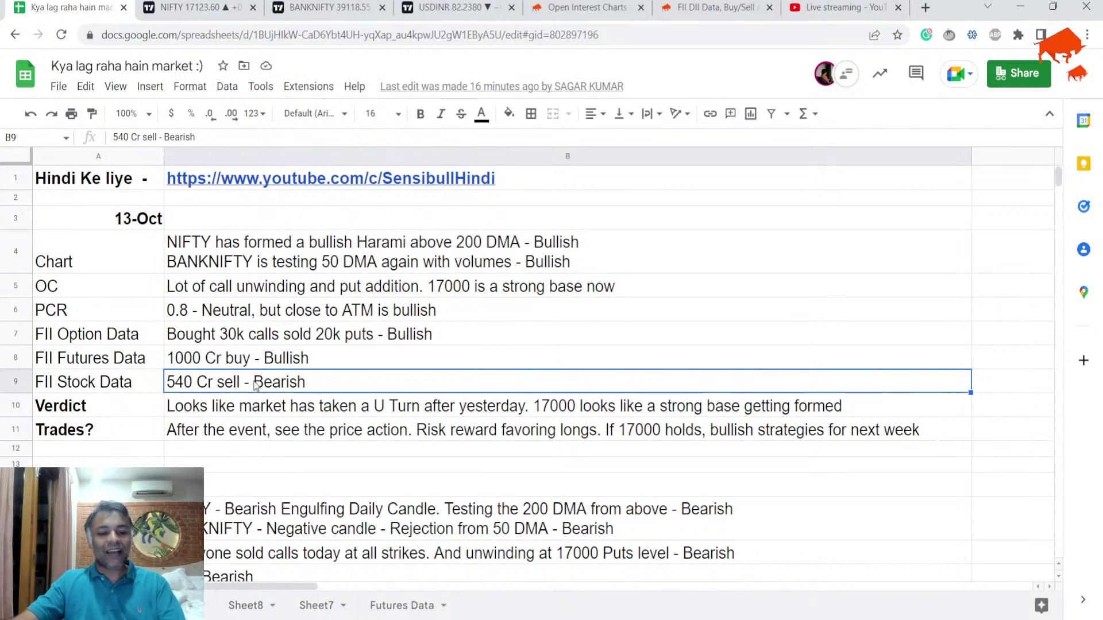
# Edit B9 so it reads '540 Cr sell - Mildly Bearish'.
pyautogui.doubleClick(254, 383)
pyautogui.write('Mildlu')
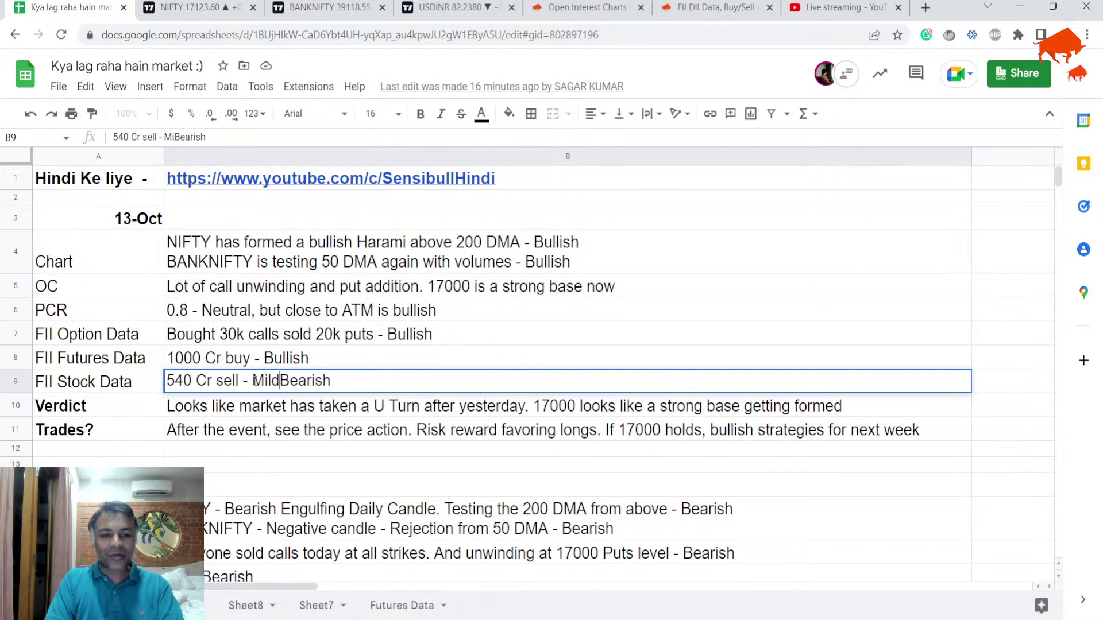
pyautogui.press('BackSpace')
pyautogui.press('BackSpace')
pyautogui.write('y')
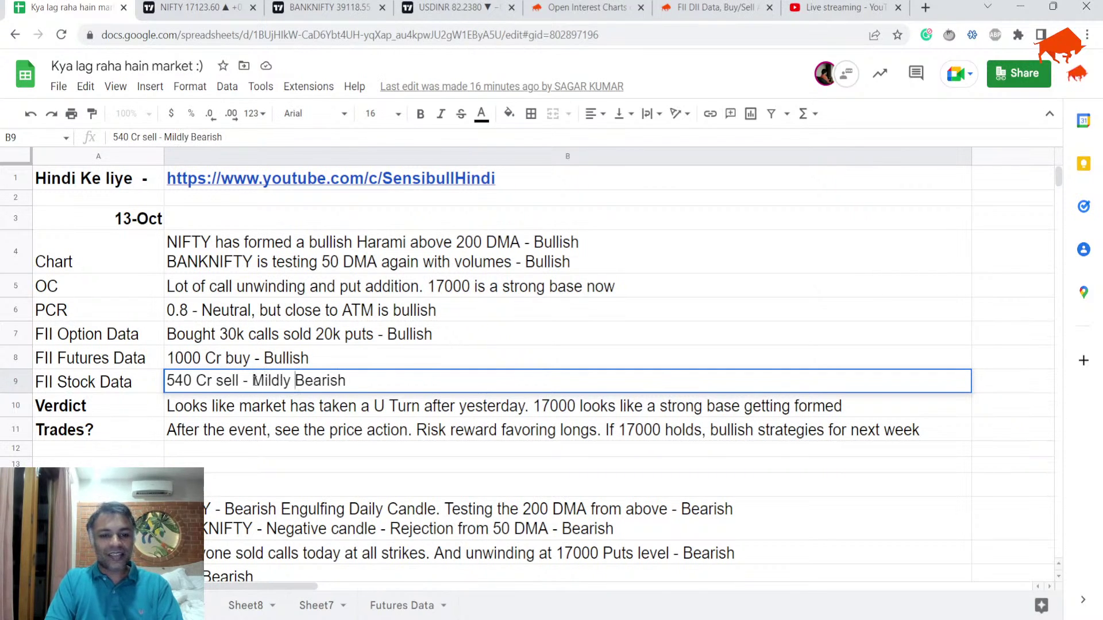
pyautogui.press('Return')
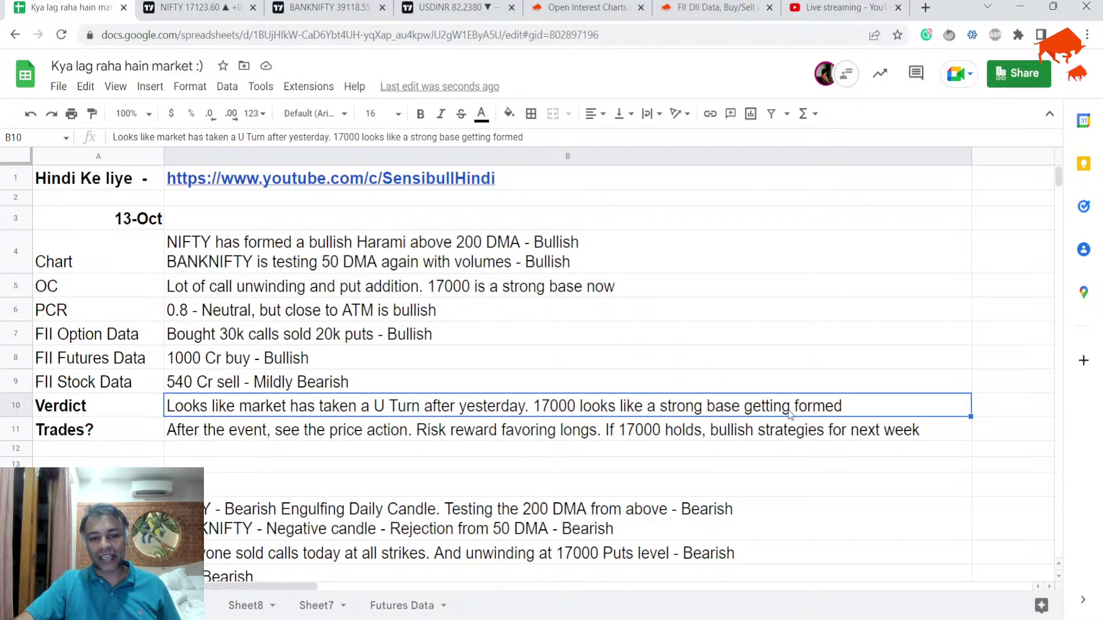
# Review the 13-Oct Trades note in B11, then bring up the weekly NIFTY chart.
pyautogui.click(196, 430)
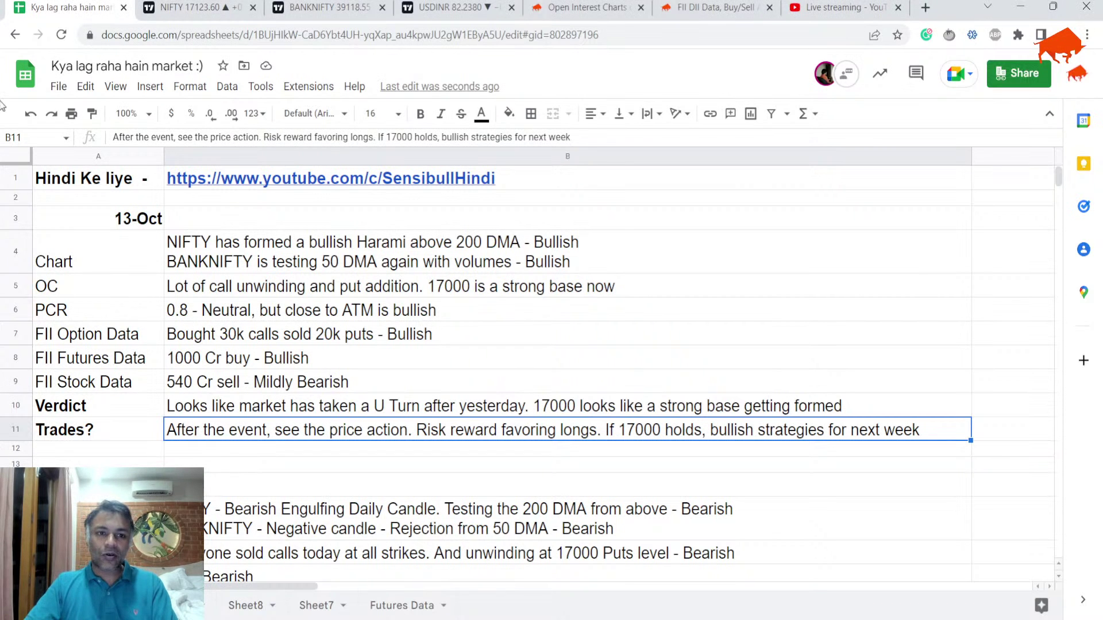
pyautogui.click(169, 7)
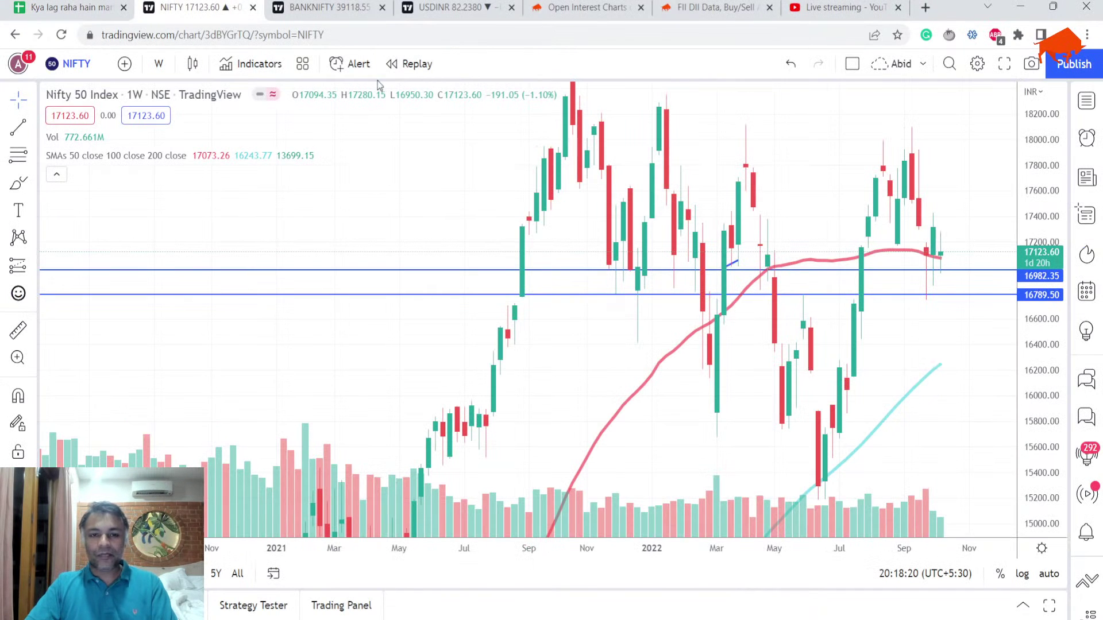
# Compare the weekly NIFTY and BANKNIFTY charts with the open-interest charts, zooming the NIFTY chart.
pyautogui.click(321, 5)
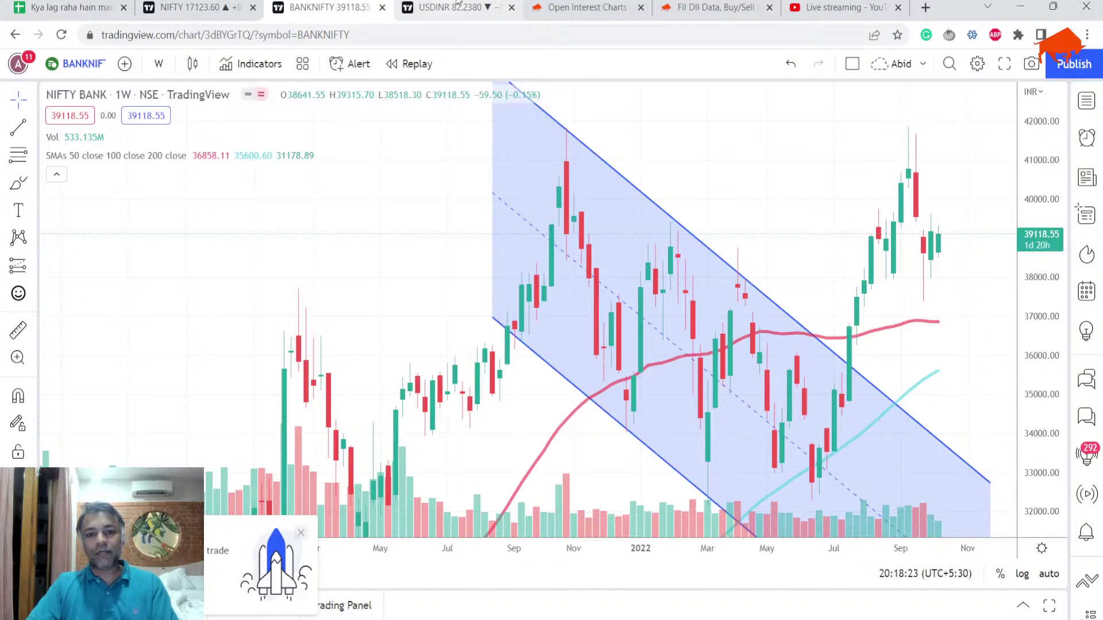
pyautogui.click(580, 7)
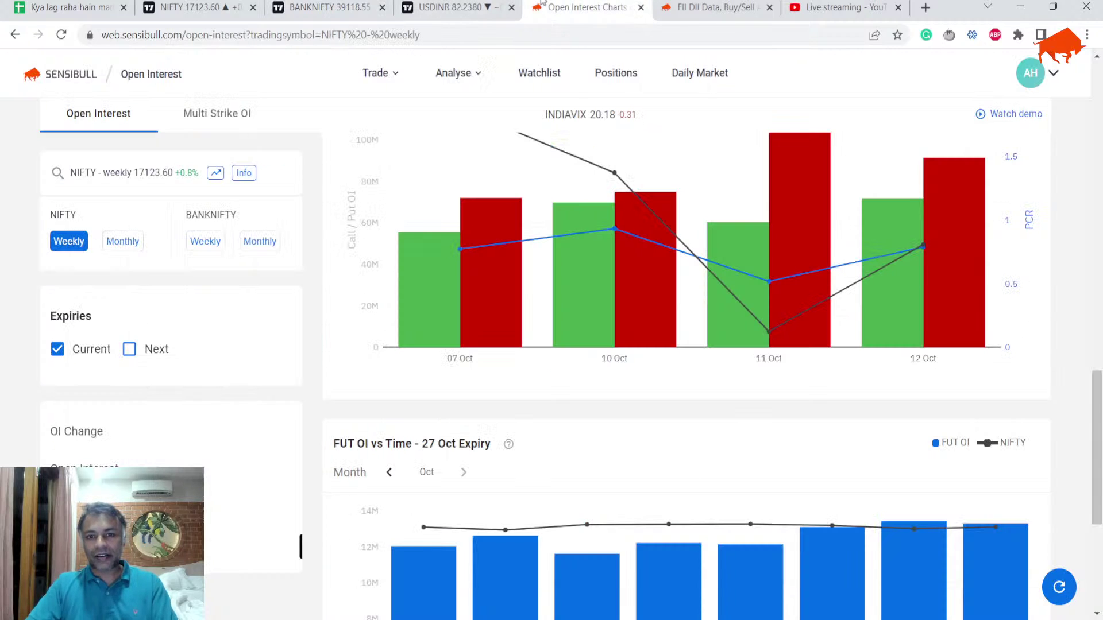
pyautogui.click(199, 5)
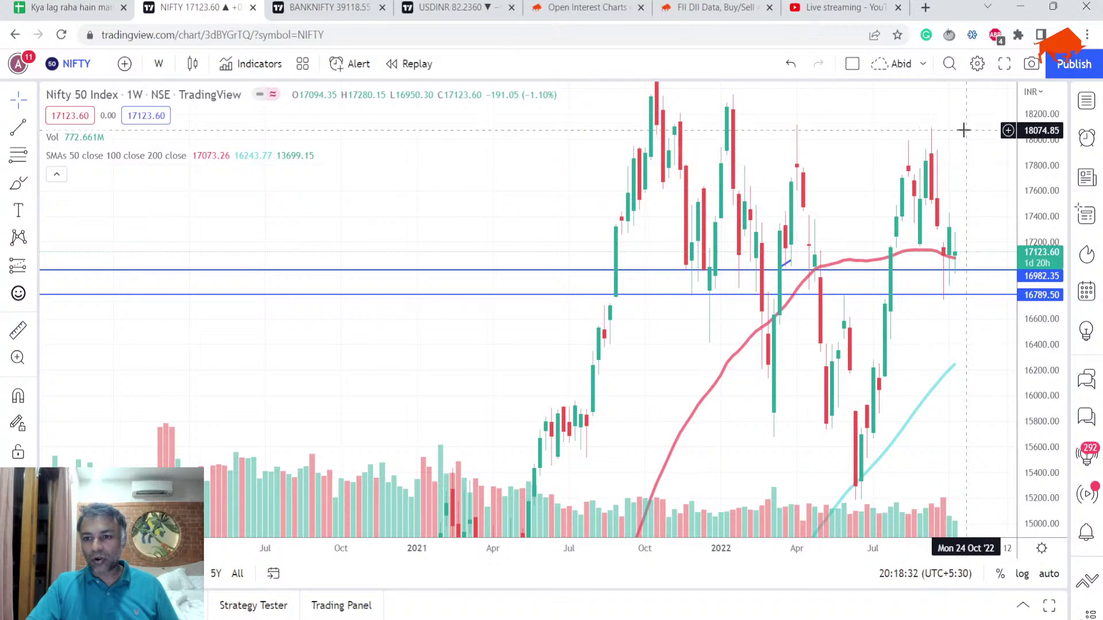
pyautogui.scroll(3, 964, 131)
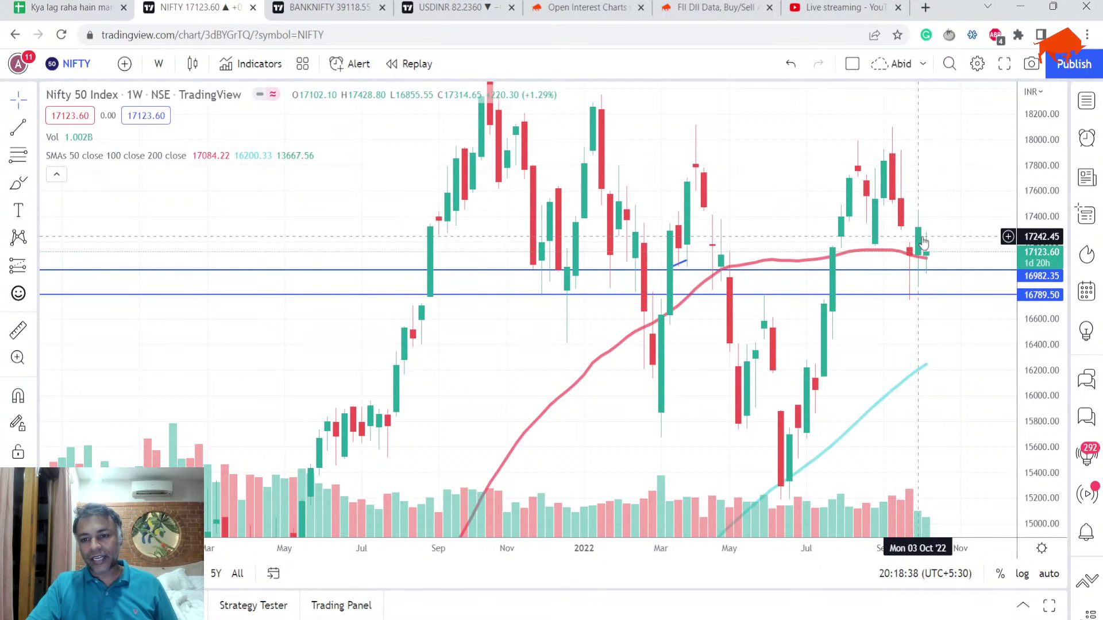
pyautogui.scroll(-1, 923, 241)
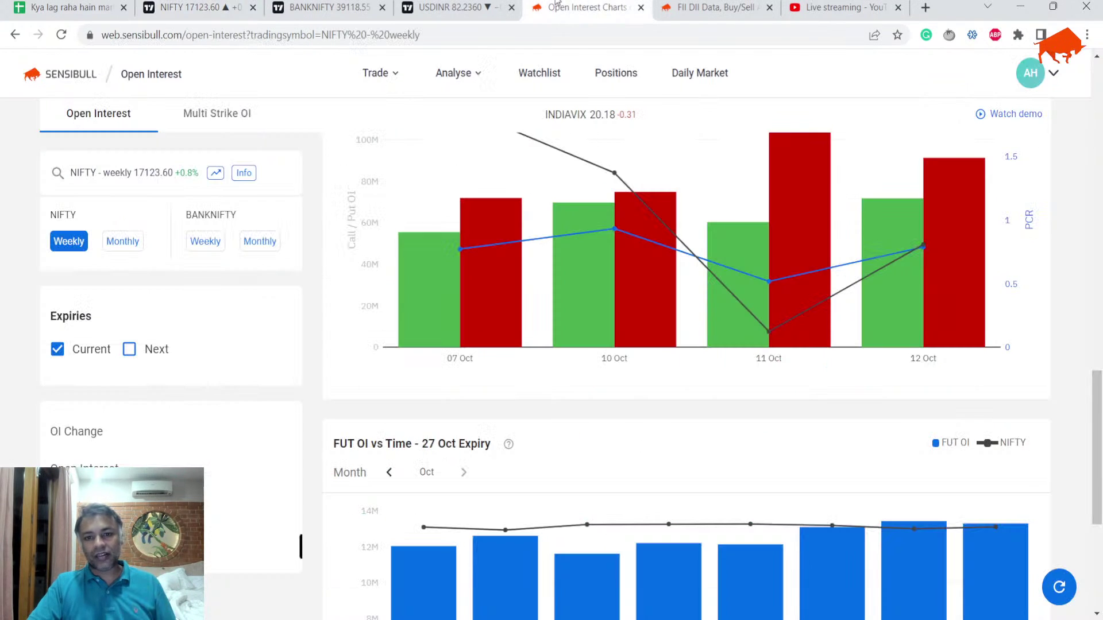
pyautogui.click(580, 7)
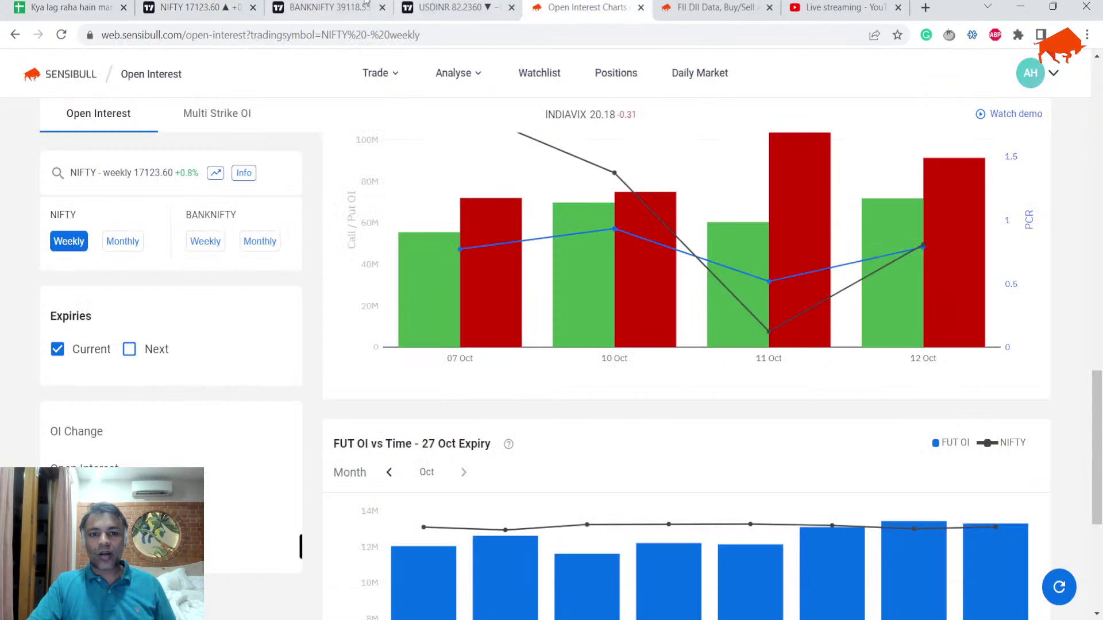
pyautogui.click(221, 6)
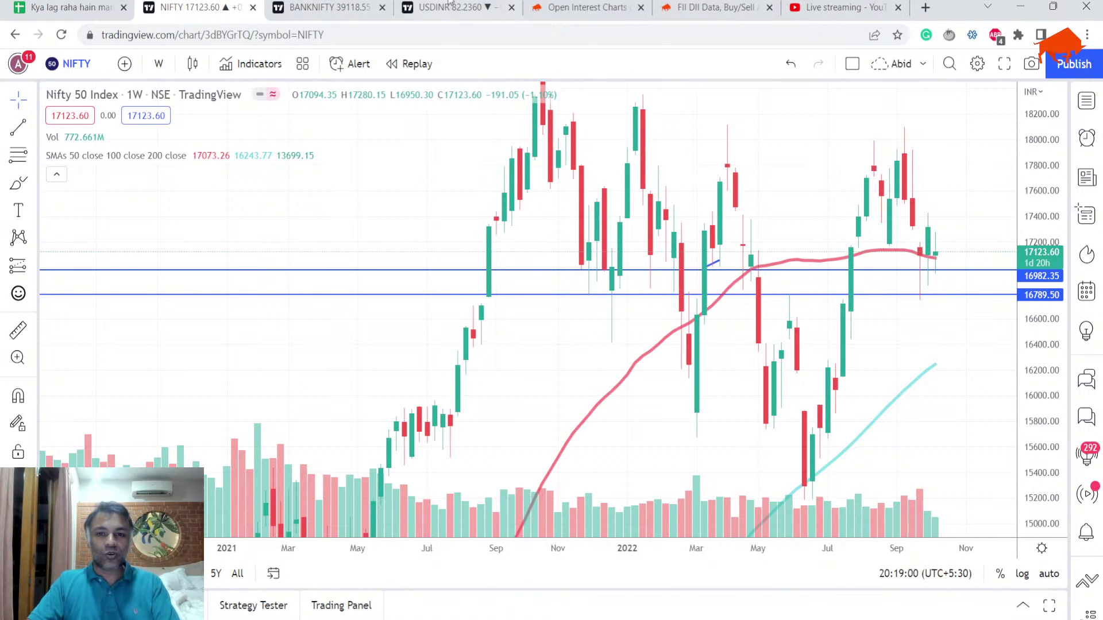
# Open Sensibull's option strategy builder and duplicate its address into a second tab alongside.
pyautogui.click(720, 7)
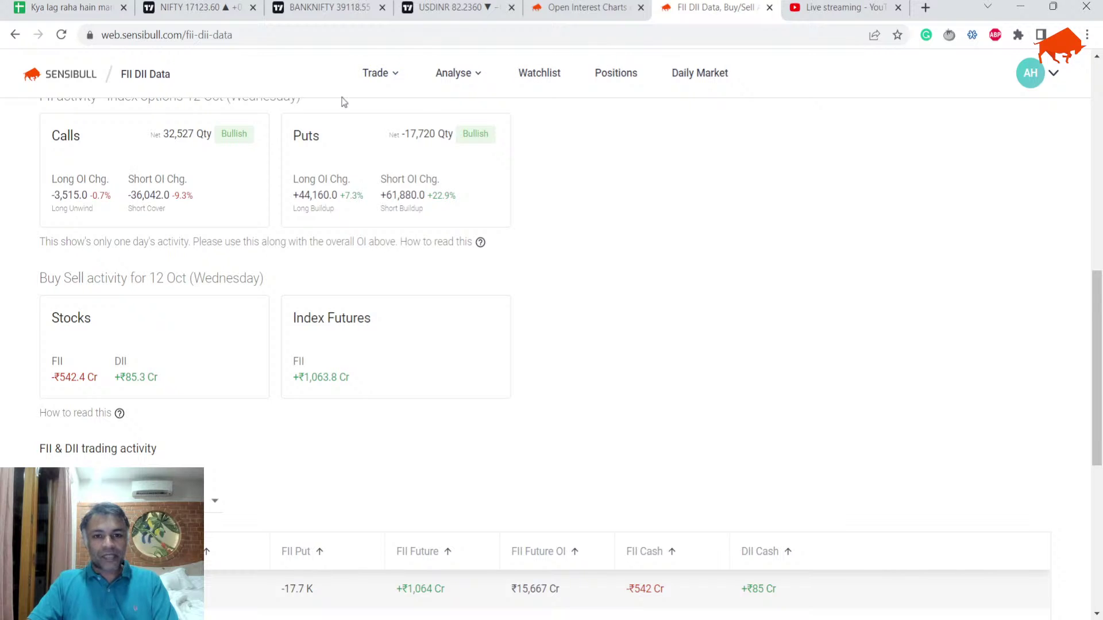
pyautogui.moveTo(363, 77)
pyautogui.click(308, 172)
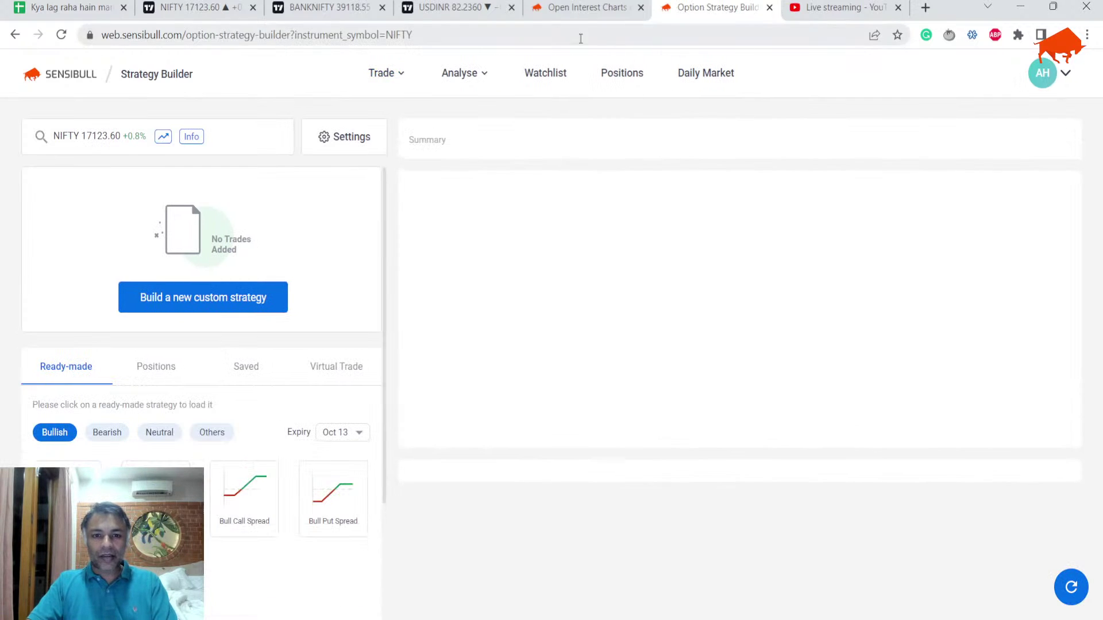
pyautogui.click(580, 36)
pyautogui.hotkey('ctrl', 'c')
pyautogui.hotkey('ctrl', 't')
pyautogui.hotkey('ctrl', 'v')
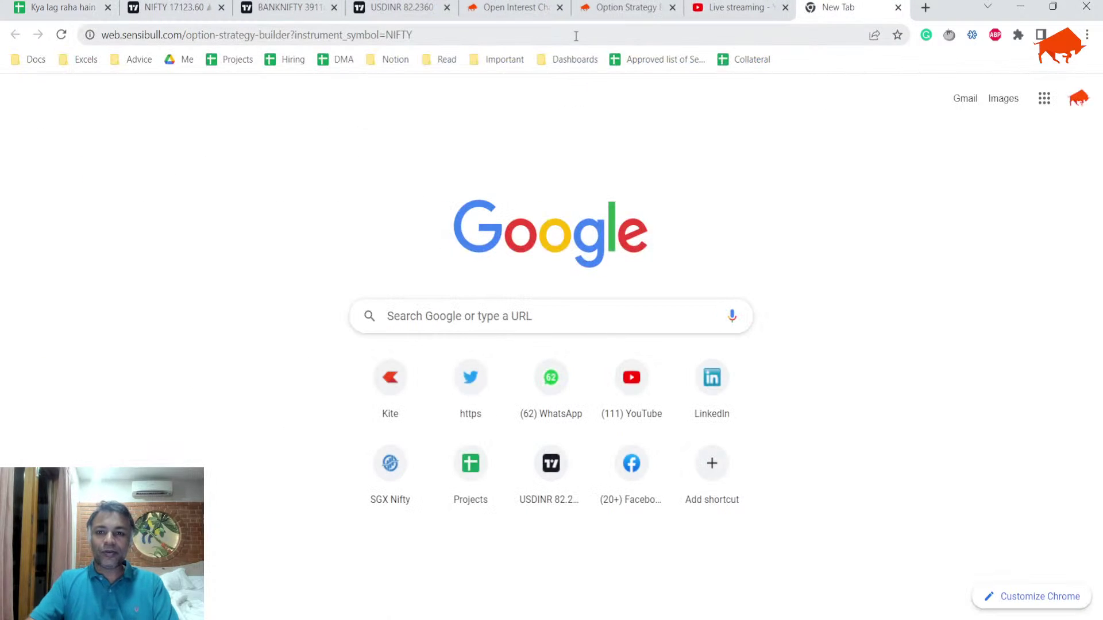
pyautogui.press('Return')
pyautogui.moveTo(844, 7); pyautogui.dragTo(683, 3)
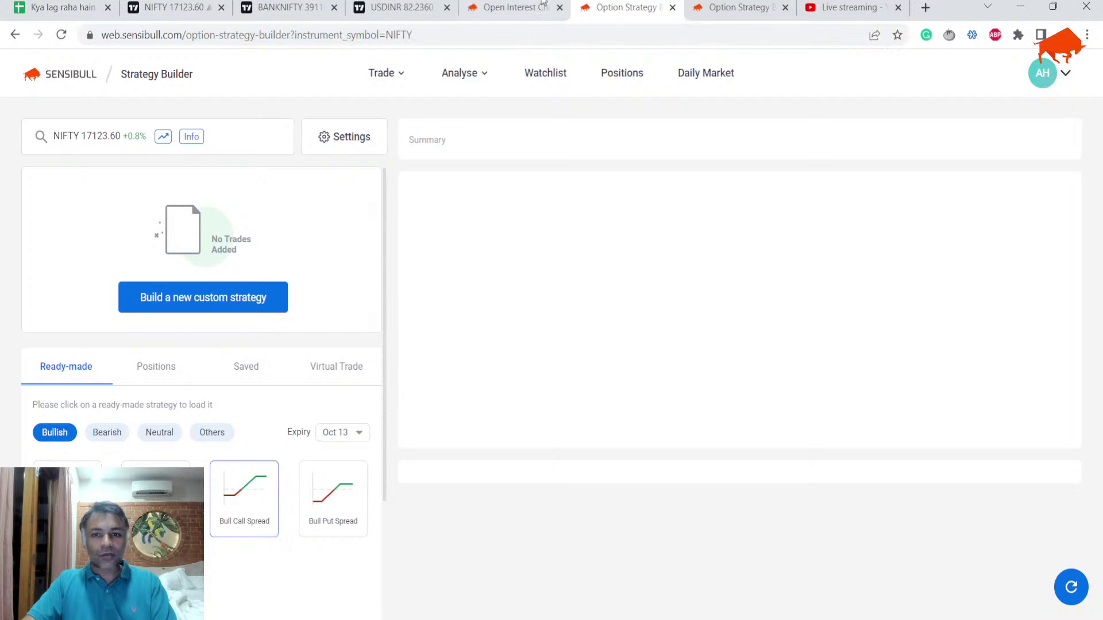
# Load a NIFTY Bull Put Spread and compare its payoff against the Bull Call Spread.
pyautogui.click(729, 7)
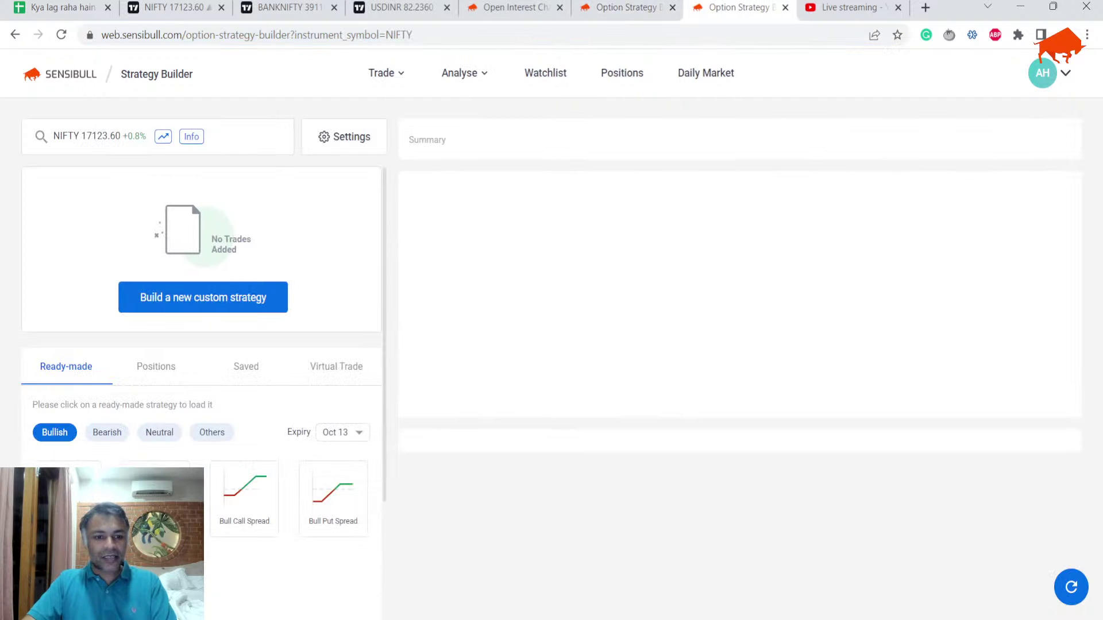
pyautogui.click(353, 511)
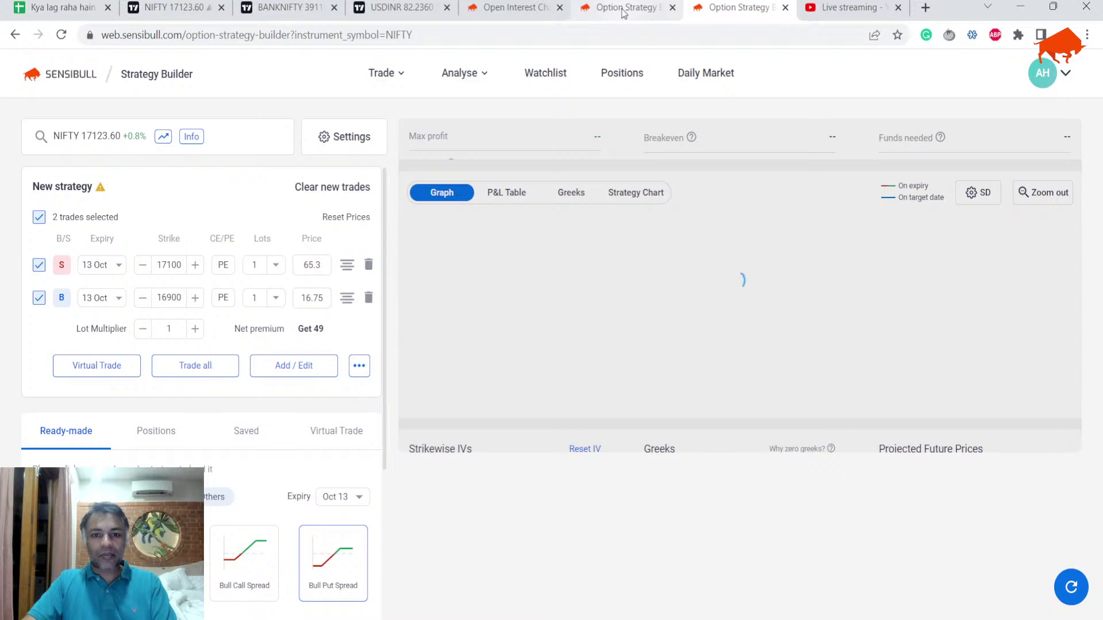
pyautogui.click(623, 11)
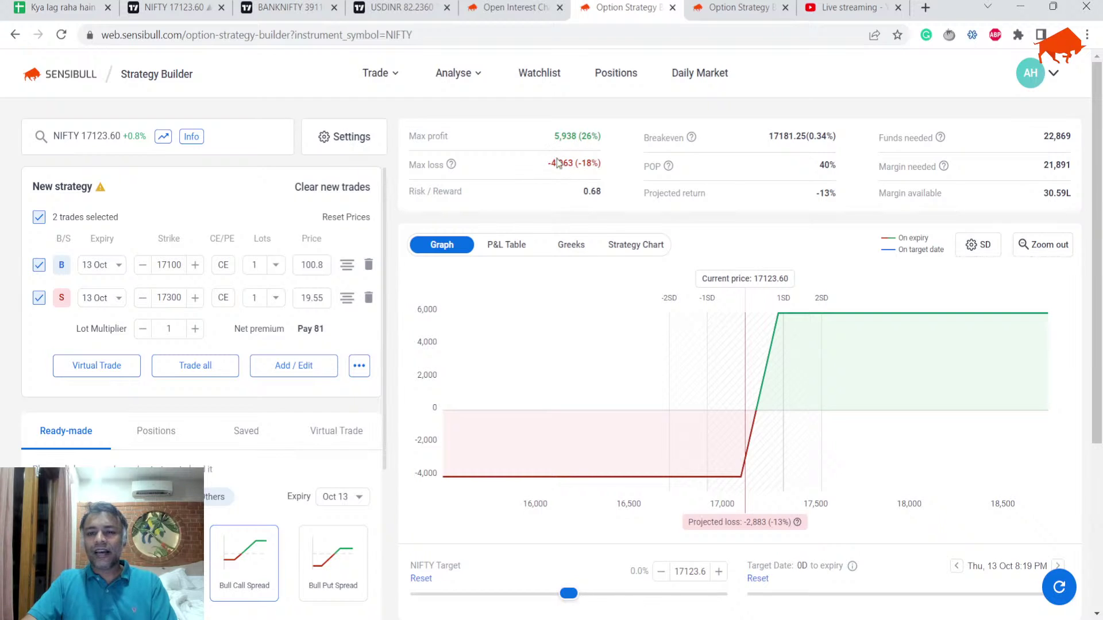
pyautogui.hotkey('ctrl', 'Tab')
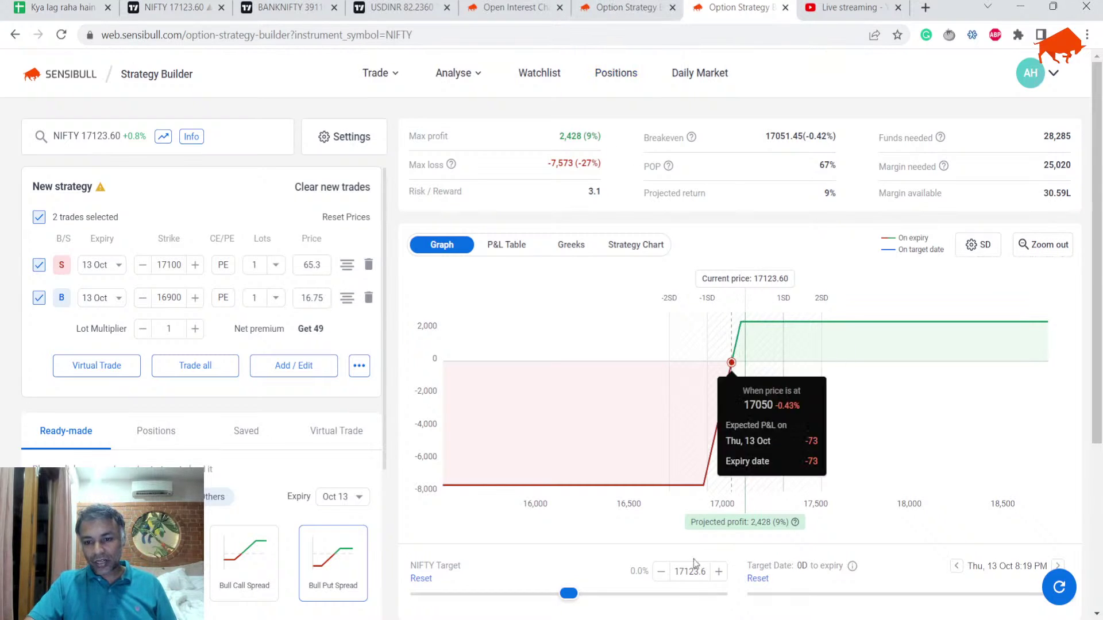
pyautogui.hotkey('ctrl', 'shift', 'Tab')
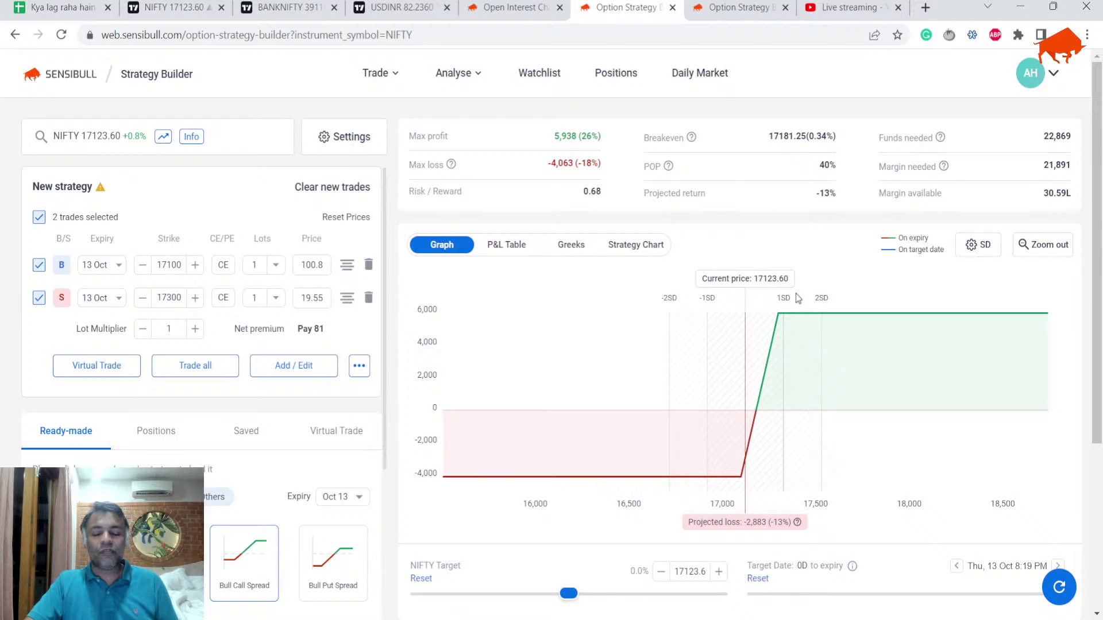
pyautogui.click(63, 8)
# Append 'Bull Call Spreads, Naked buy call, or even long futures is what I would do' to B11.
pyautogui.press('Return')
pyautogui.hotkey('alt', 'Return')
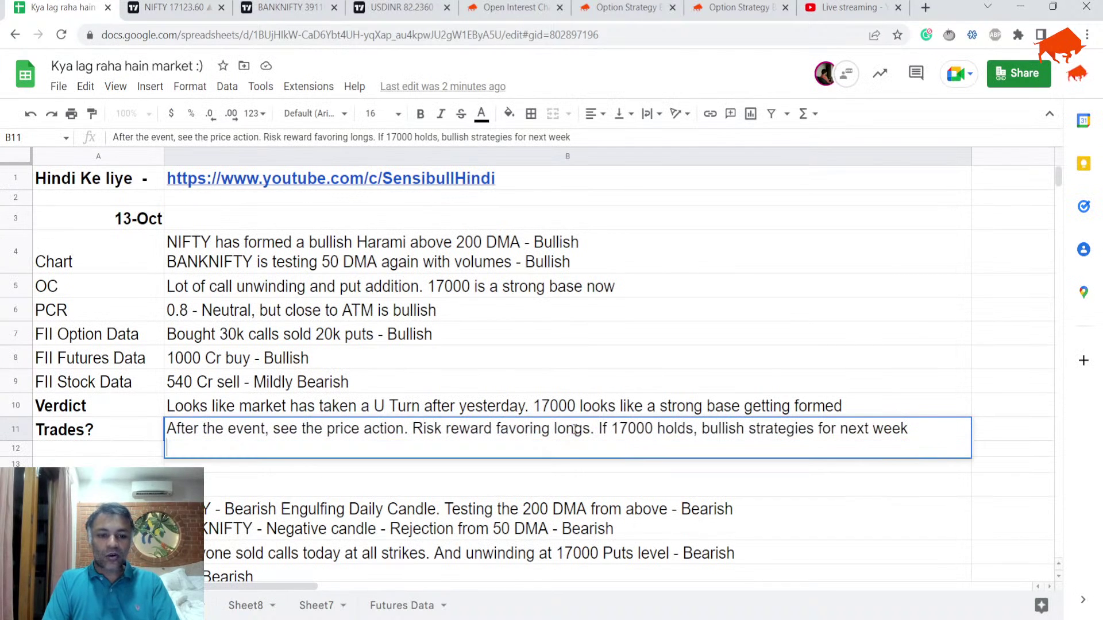
pyautogui.hotkey('alt', 'Return')
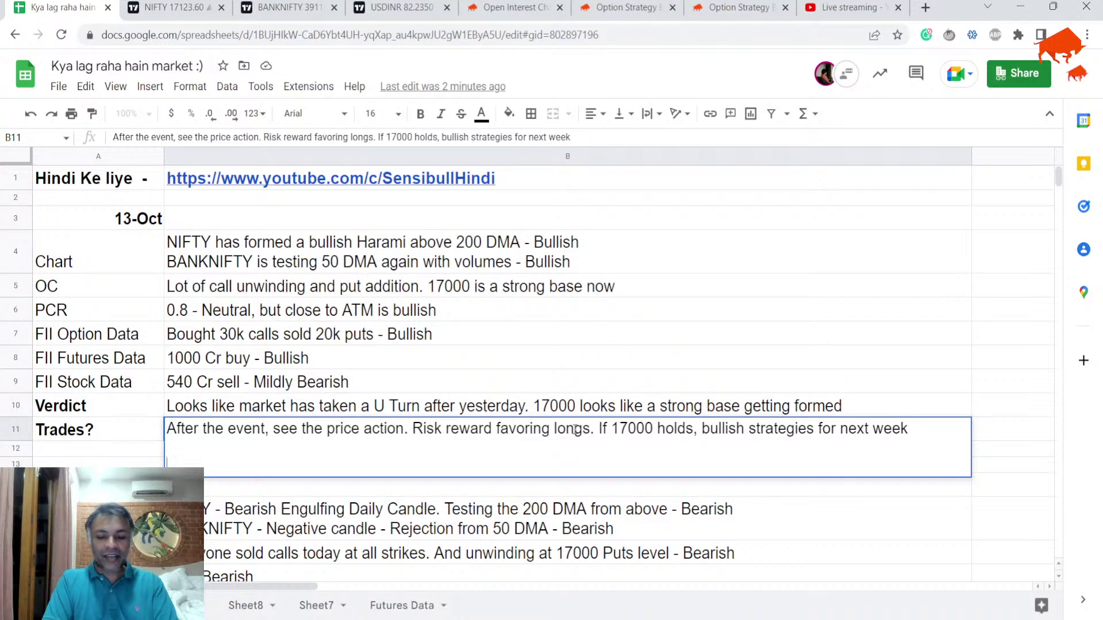
pyautogui.write('Bull Call Spreads,')
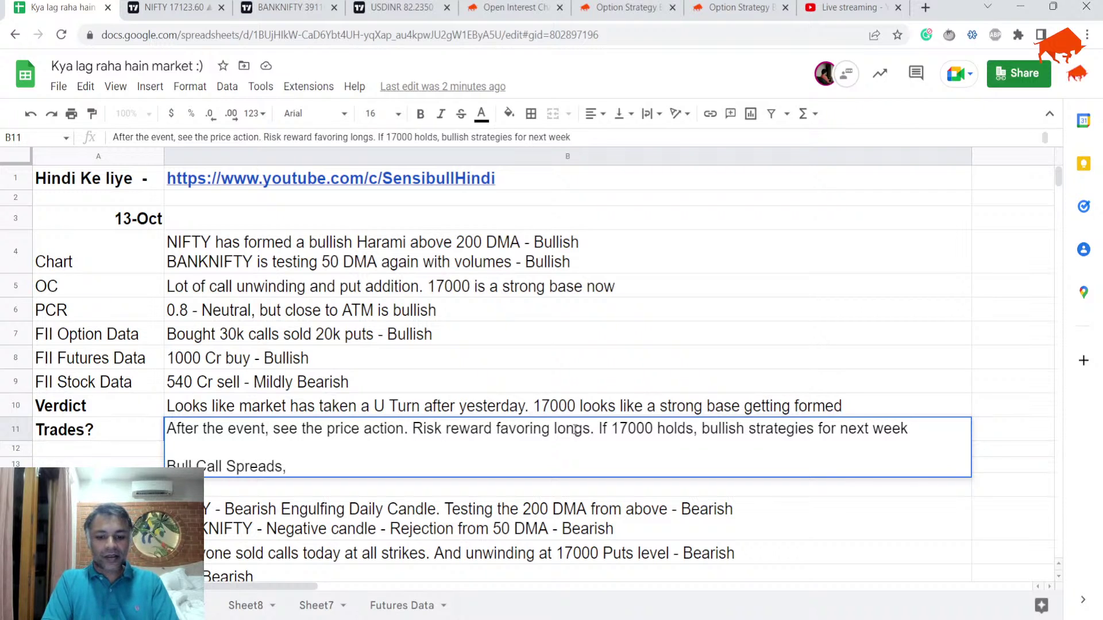
pyautogui.write(' Naked ')
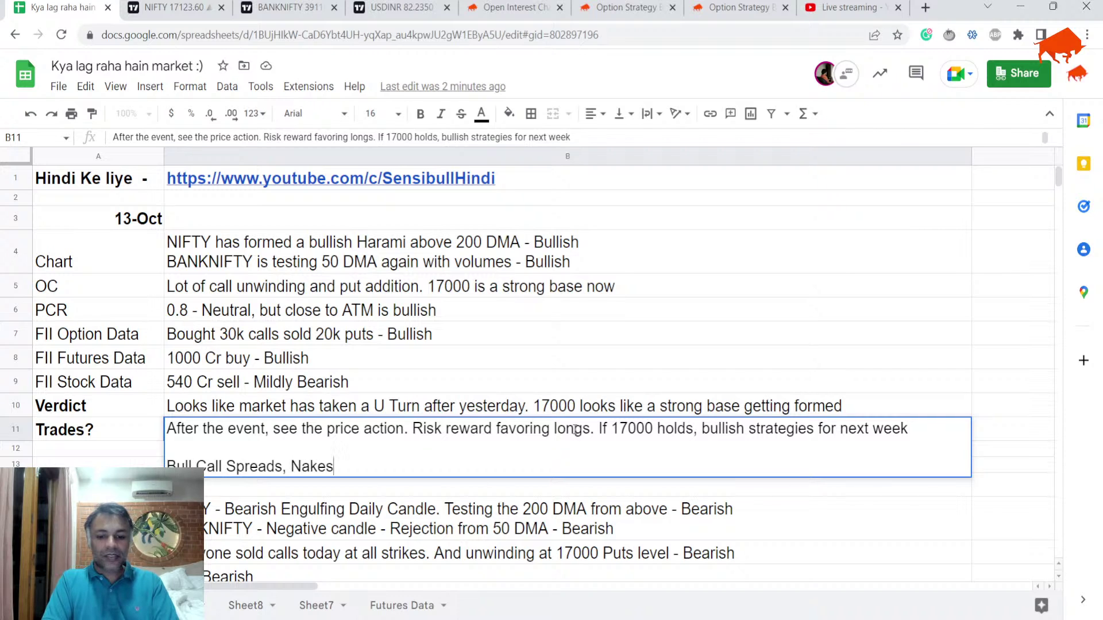
pyautogui.write('buy call')
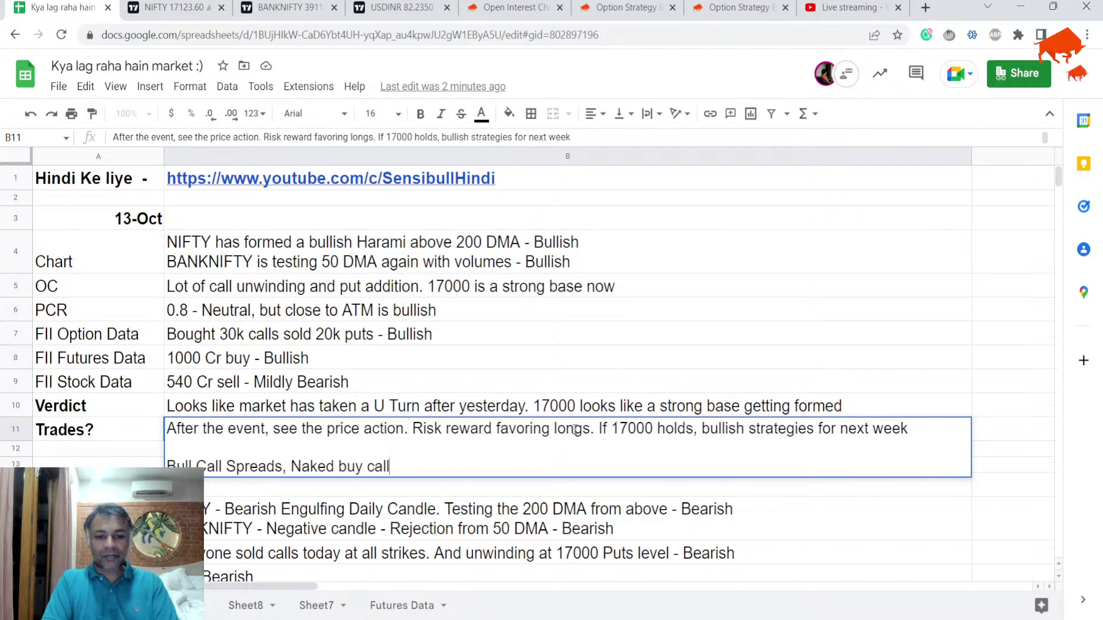
pyautogui.write(', or even l')
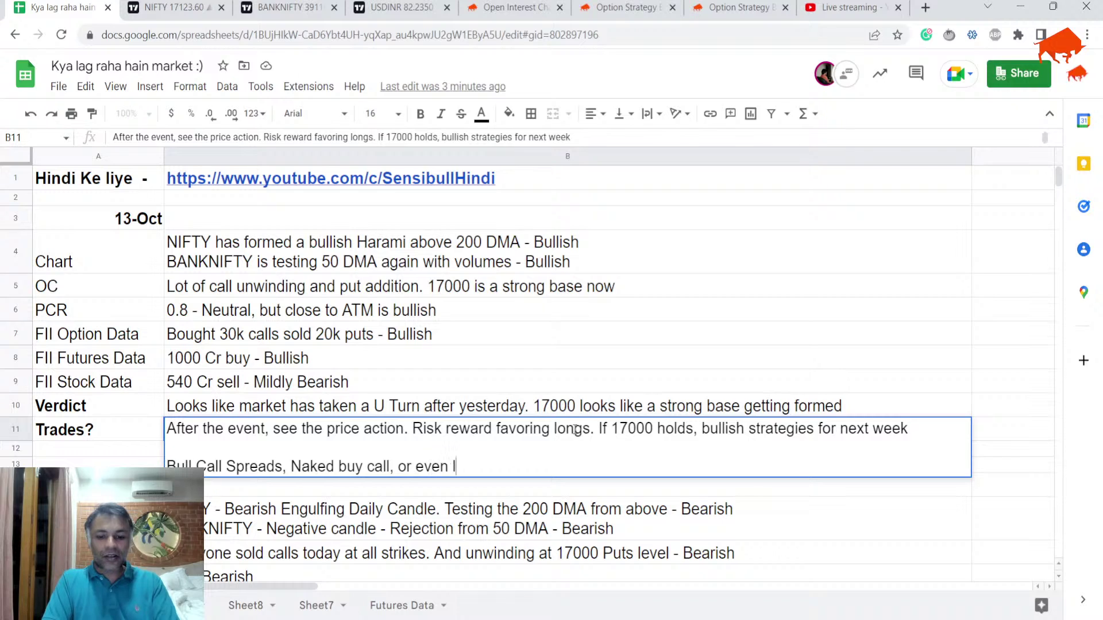
pyautogui.write('ong futures')
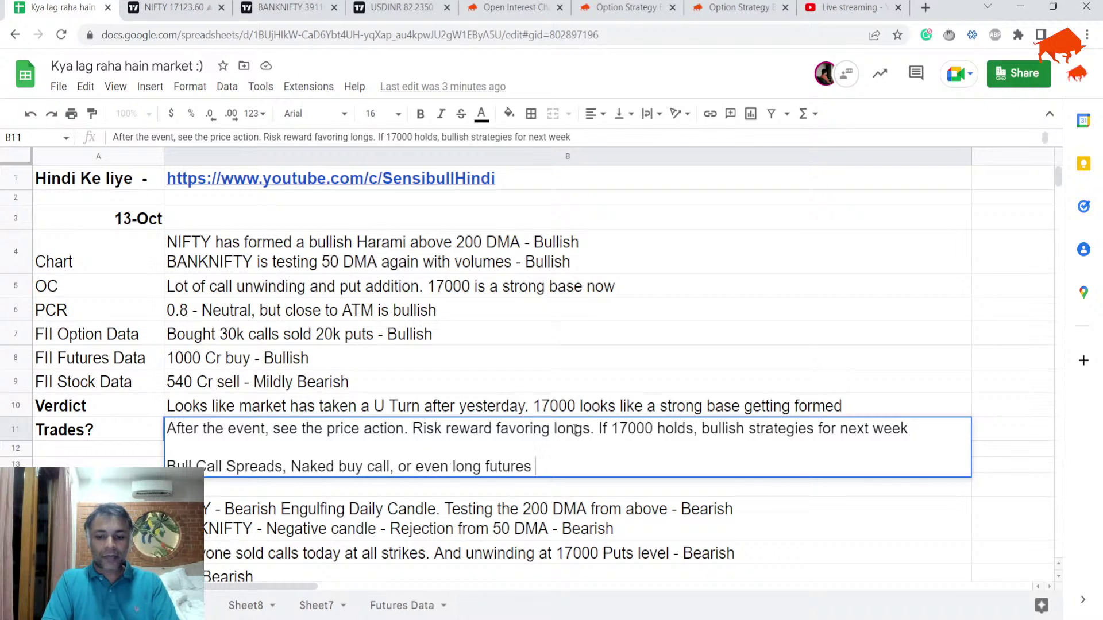
pyautogui.write(' is what I would do.')
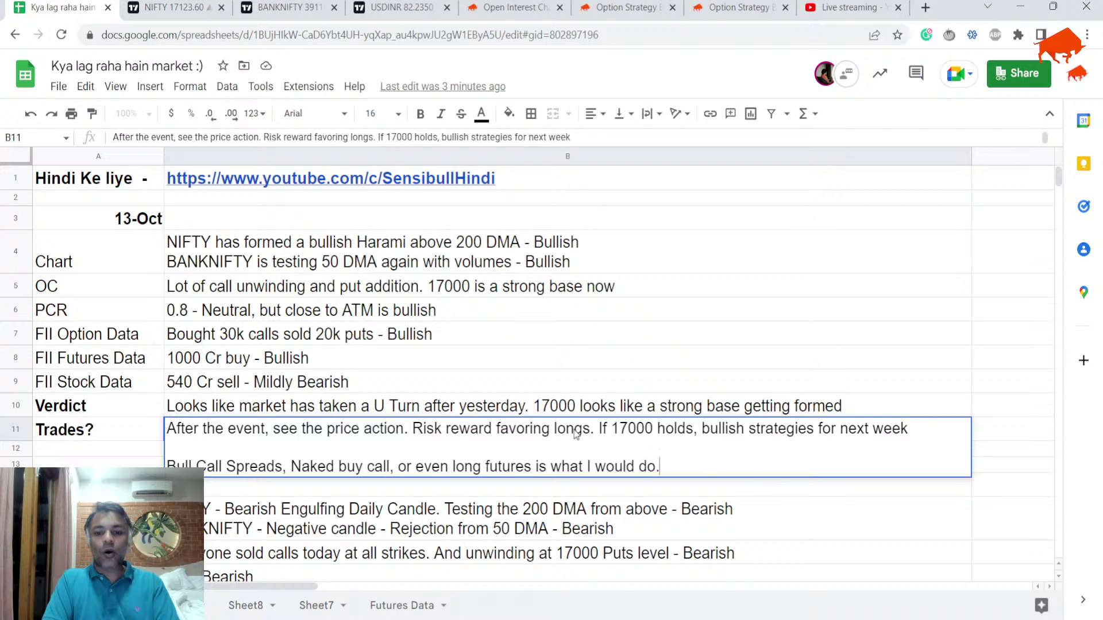
pyautogui.press('Return')
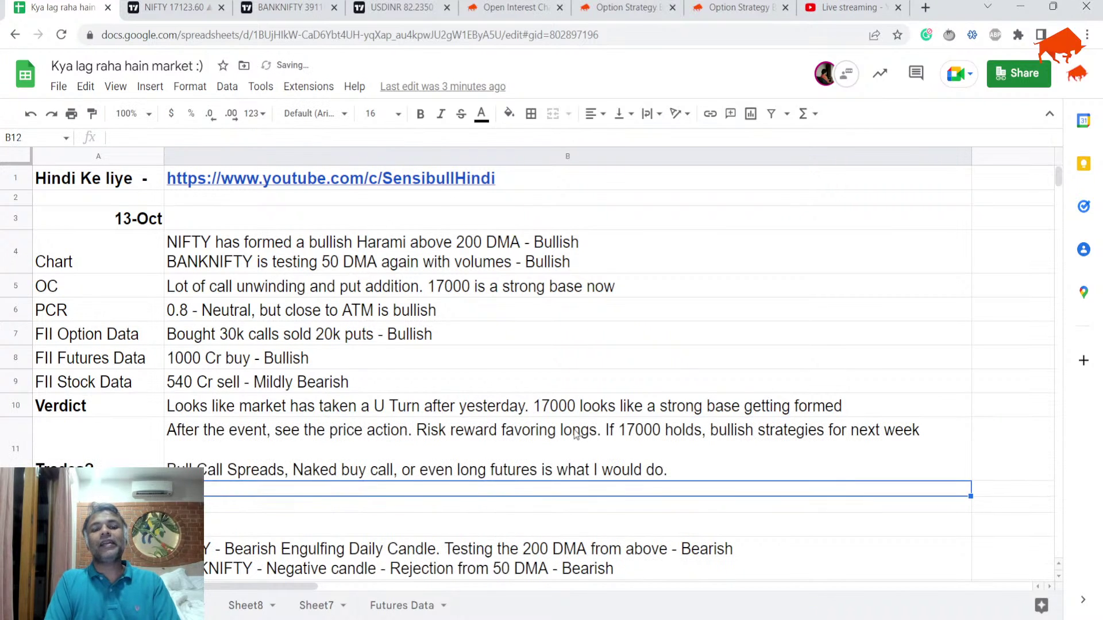
pyautogui.click(576, 435)
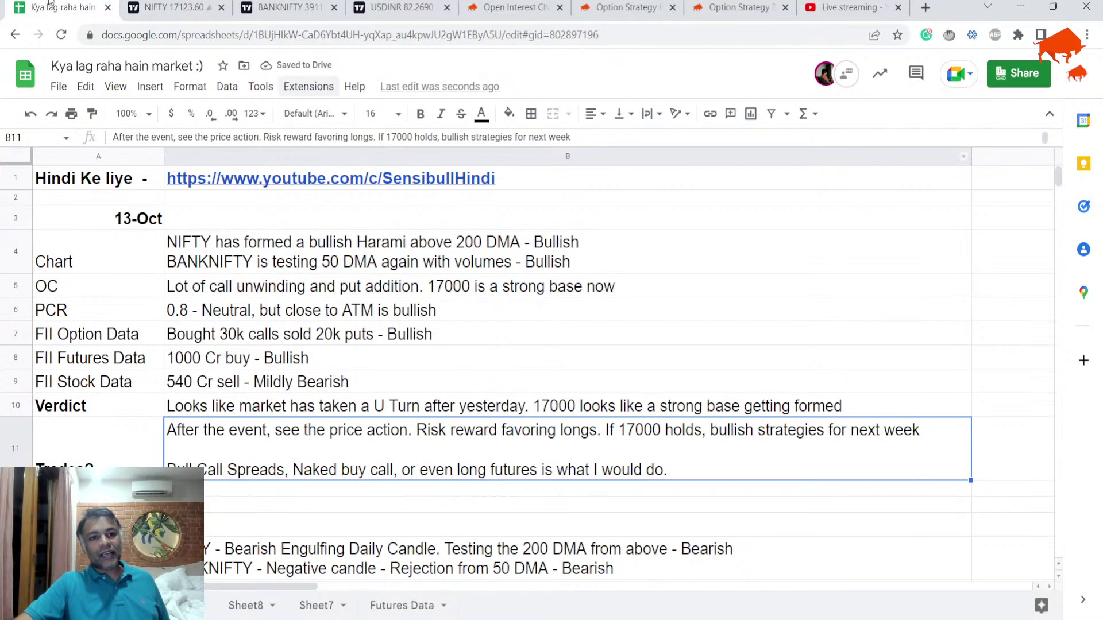
pyautogui.click(396, 7)
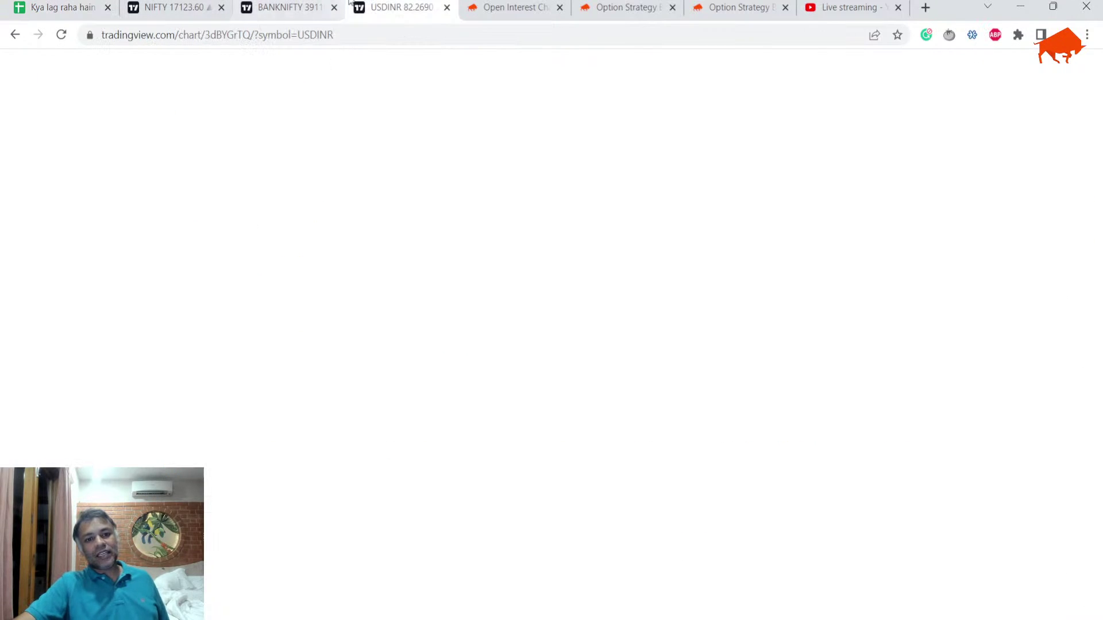
# Glance over the BANKNIFTY and NIFTY charts in TradingView, then return to the sheet.
pyautogui.click(303, 4)
pyautogui.click(172, 7)
pyautogui.click(89, 5)
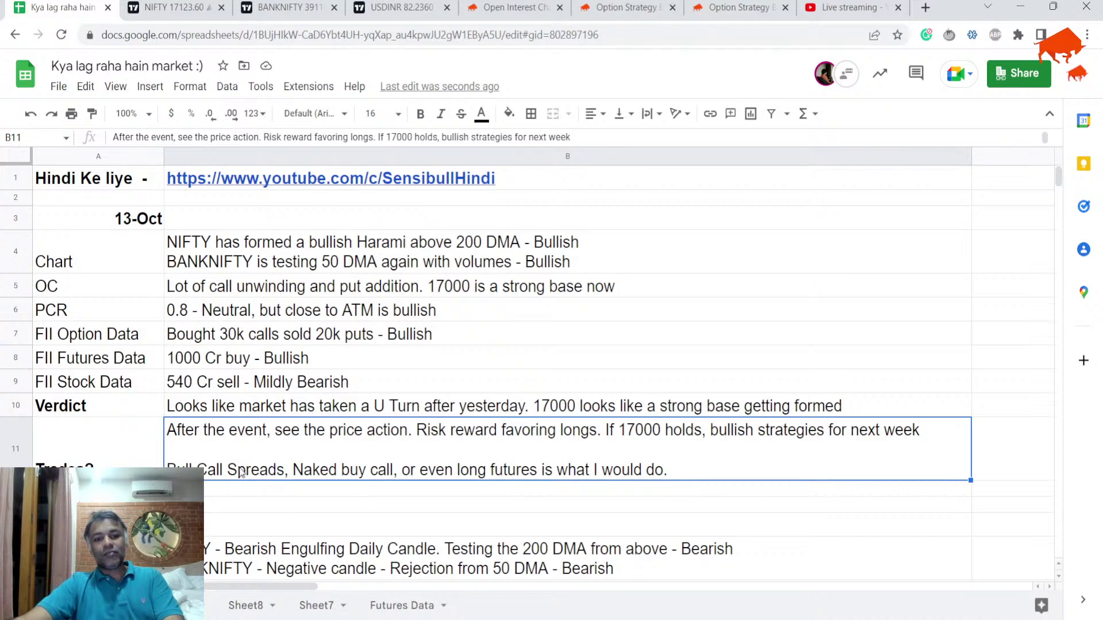
# Amend the B11 Trades note to recommend long futures 'with tight SL'.
pyautogui.doubleClick(540, 479)
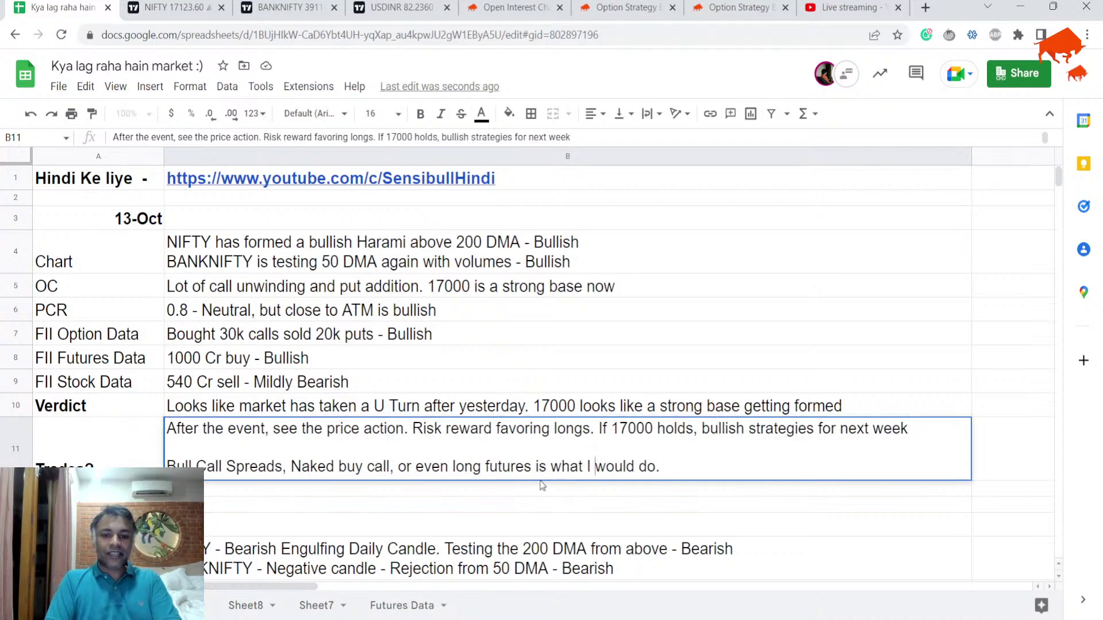
pyautogui.hotkey('ctrl', 'Right')
pyautogui.write('with tig')
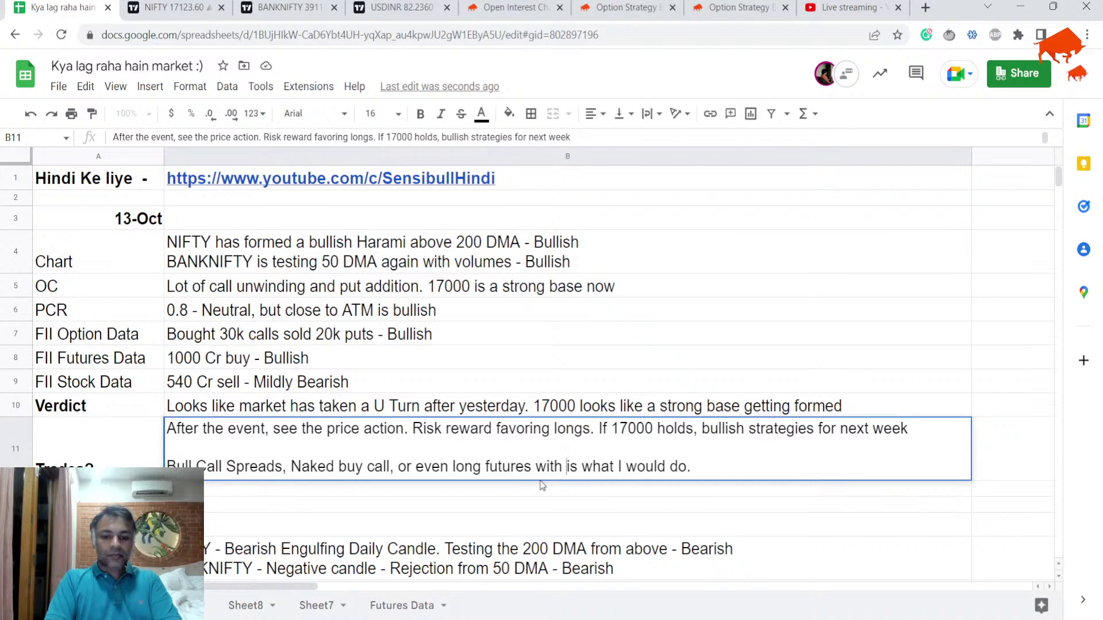
pyautogui.write('ht SL')
pyautogui.press('Return')
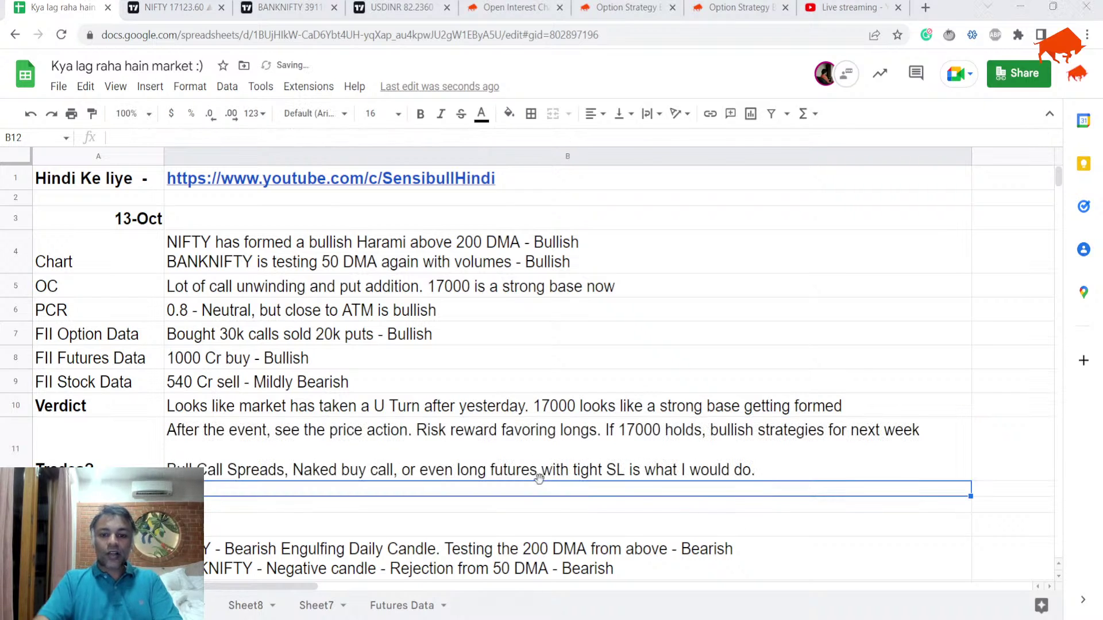
# View the NIFTY chart on 1-hour candles zoomed out, then switch it back to daily candles.
pyautogui.click(172, 8)
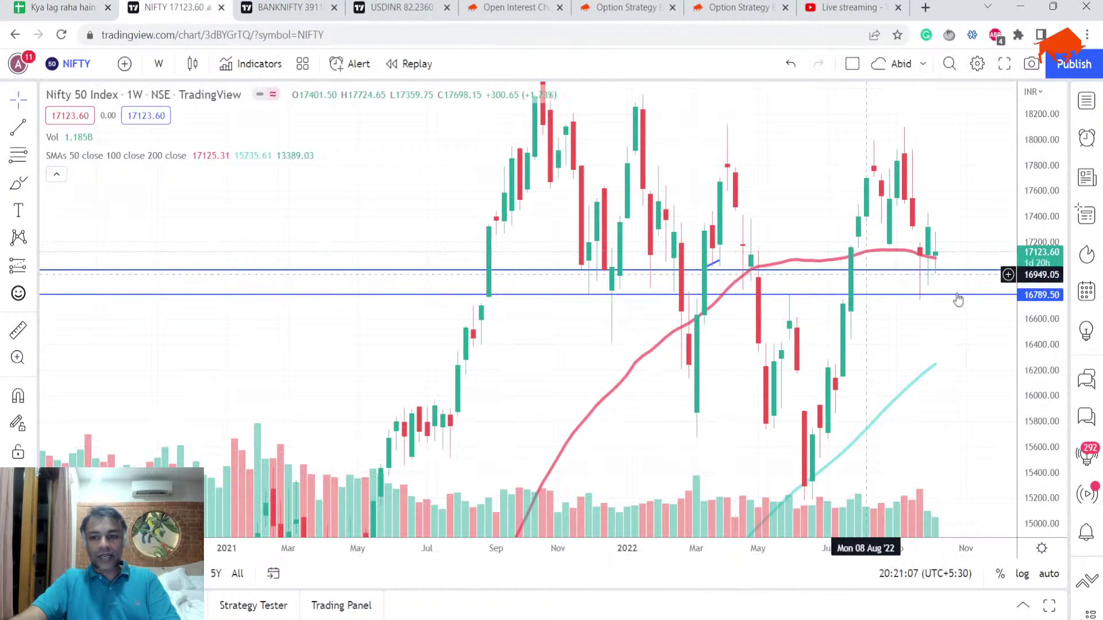
pyautogui.click(158, 63)
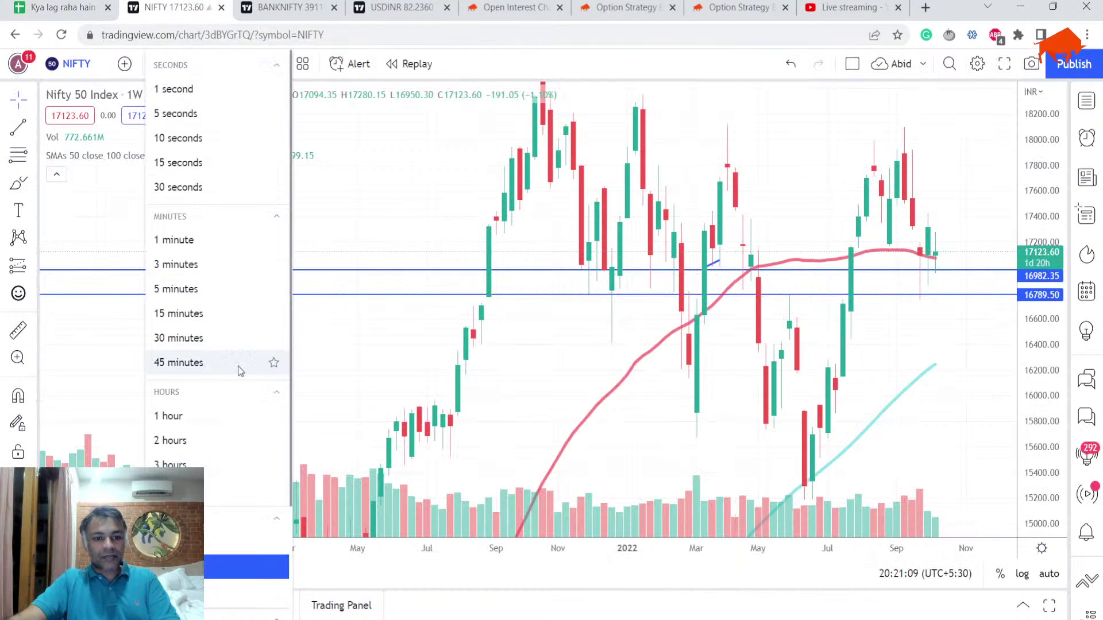
pyautogui.click(213, 422)
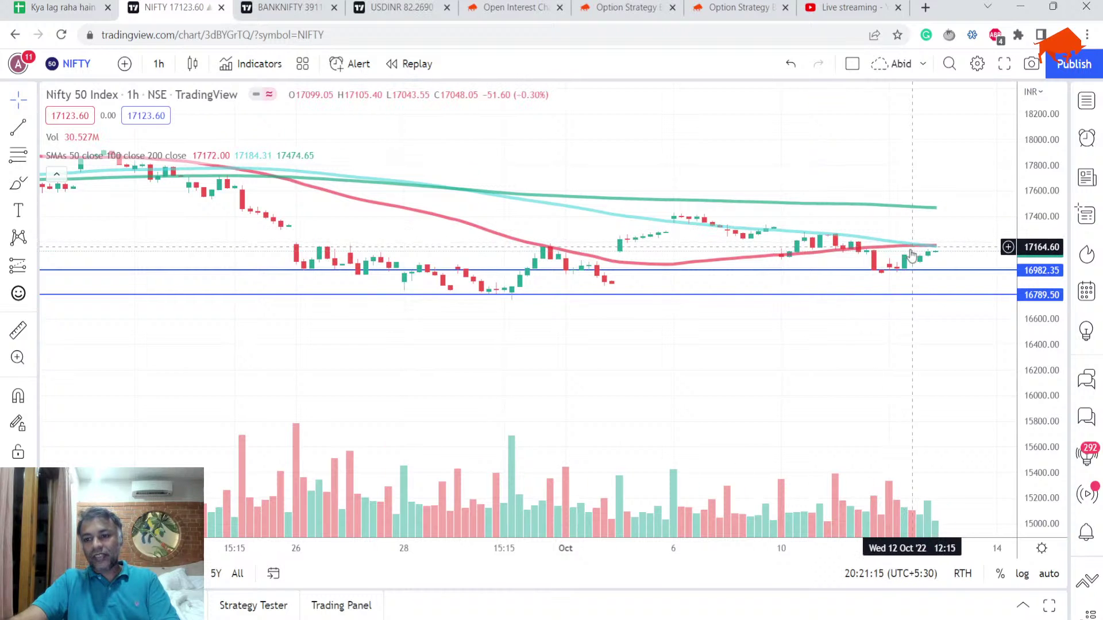
pyautogui.scroll(-2, 928, 264)
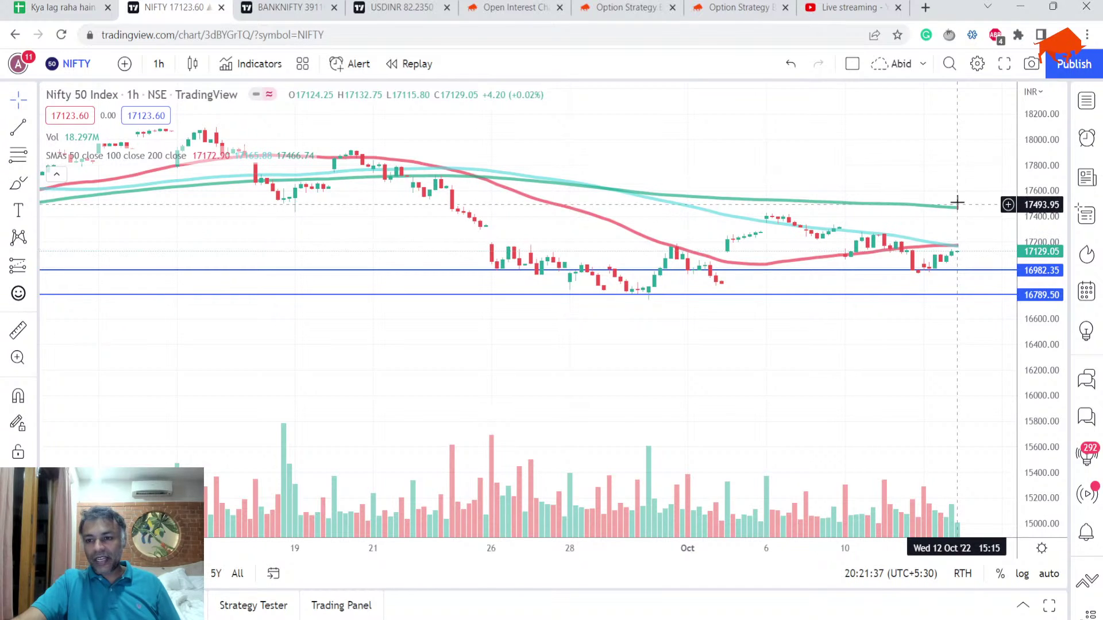
pyautogui.click(164, 60)
pyautogui.click(217, 546)
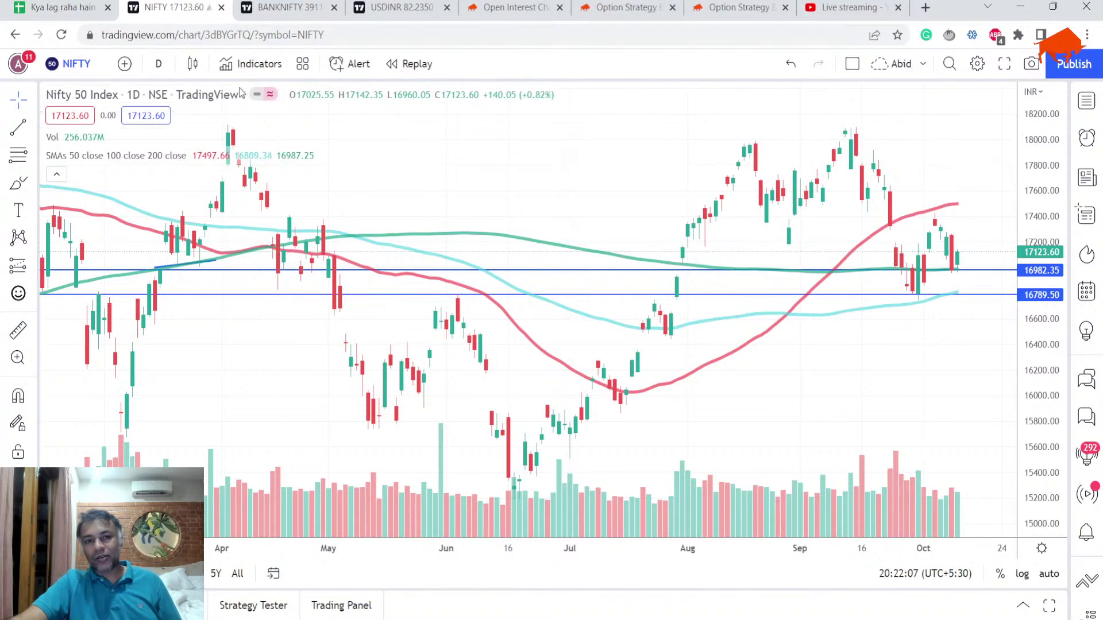
# Bring up the USDINR daily chart and zoom its time axis out and back in.
pyautogui.hotkey('ctrl', '1')
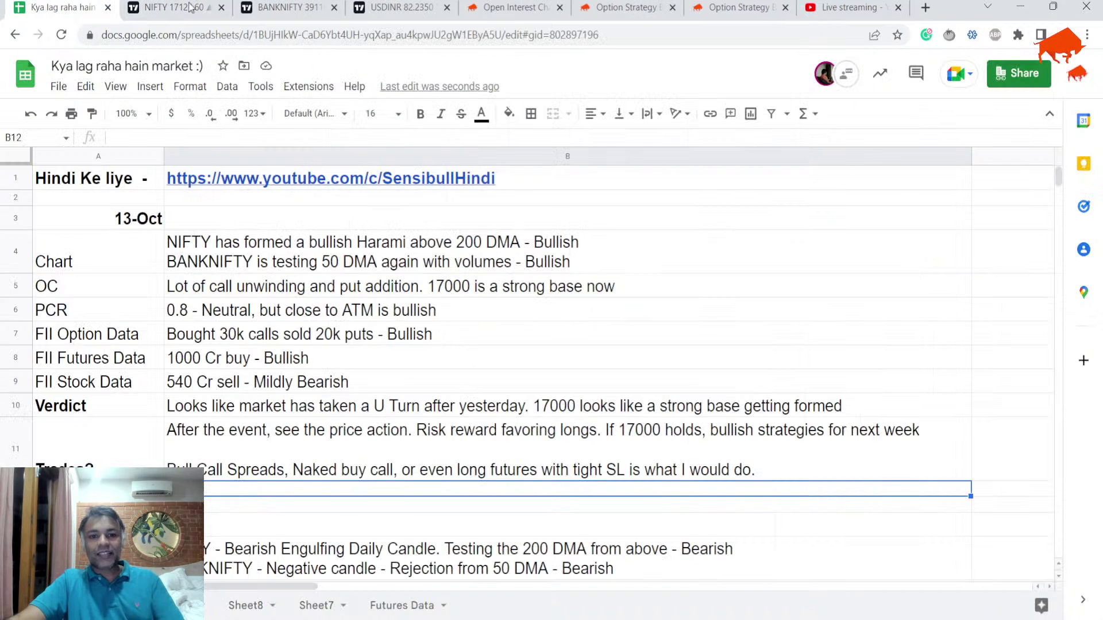
pyautogui.click(396, 8)
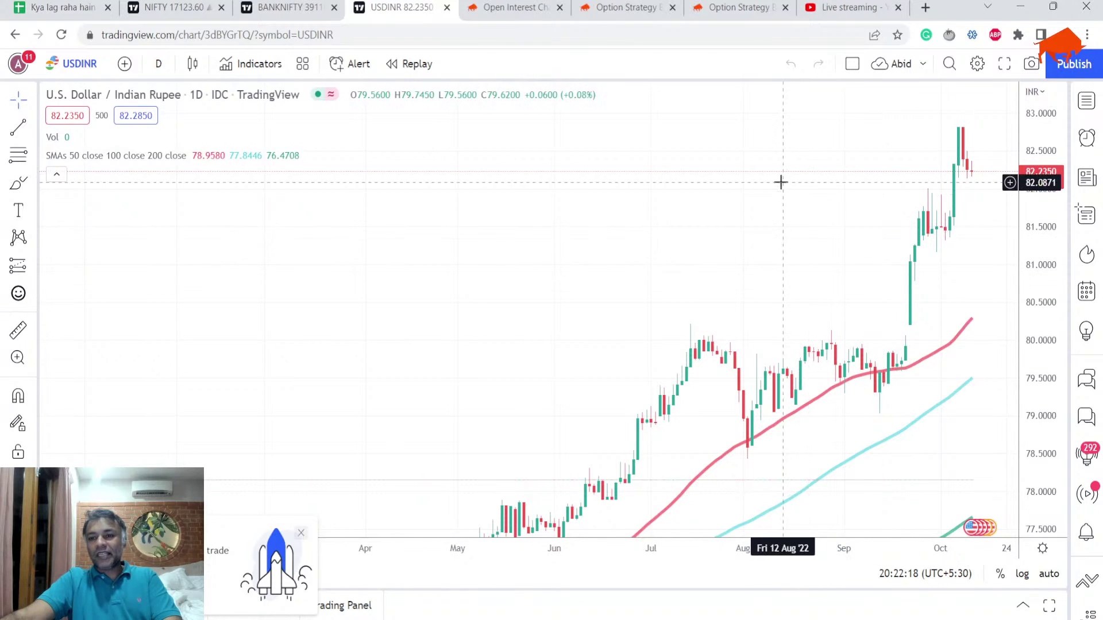
pyautogui.scroll(-3, 784, 177)
pyautogui.scroll(5, 788, 175)
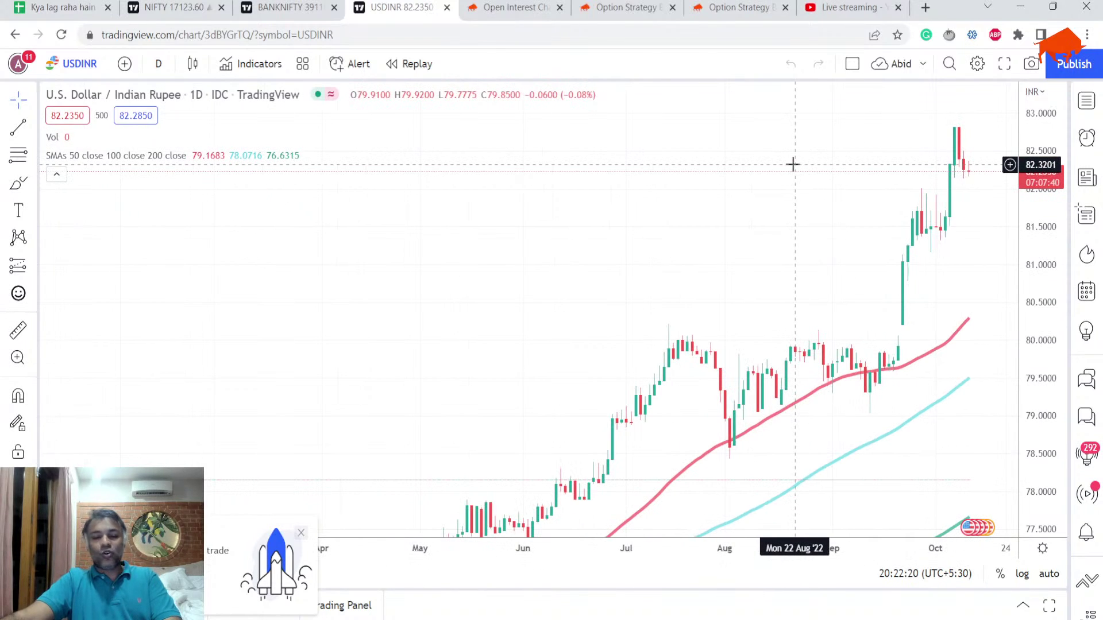